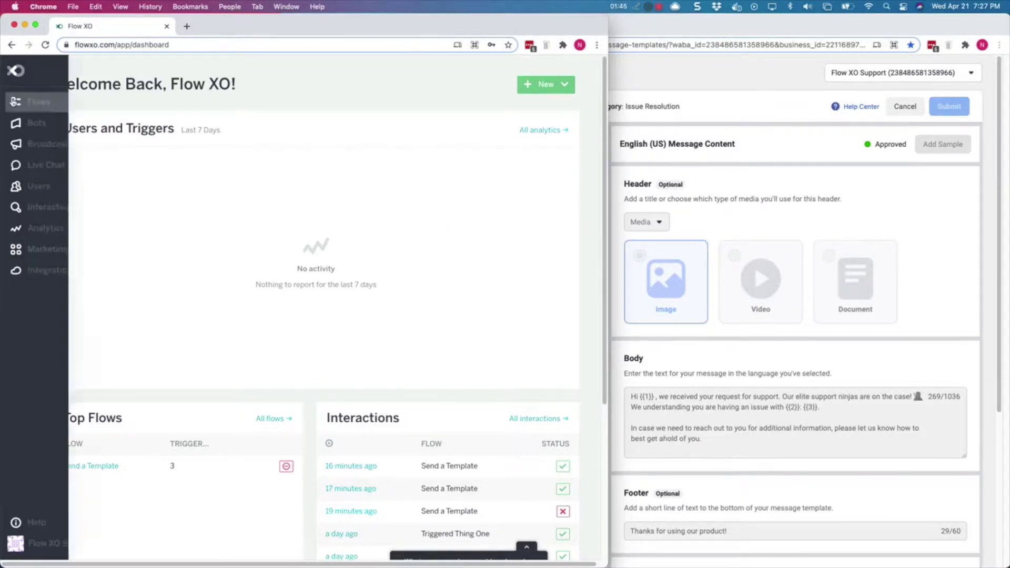
Create a blank WhatsApp flow triggered by the new message 'send me a template'.
click(31, 102)
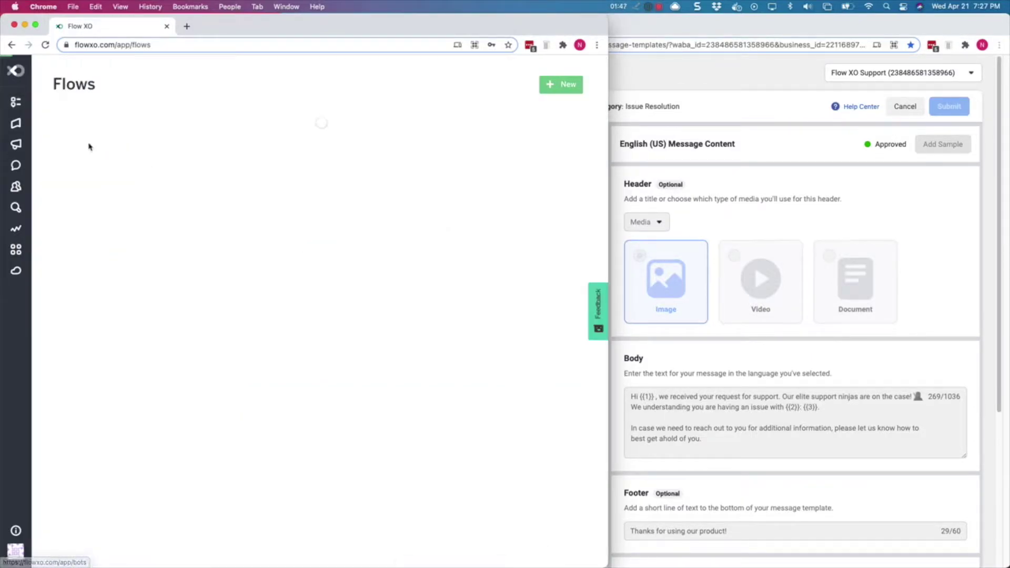
click(76, 186)
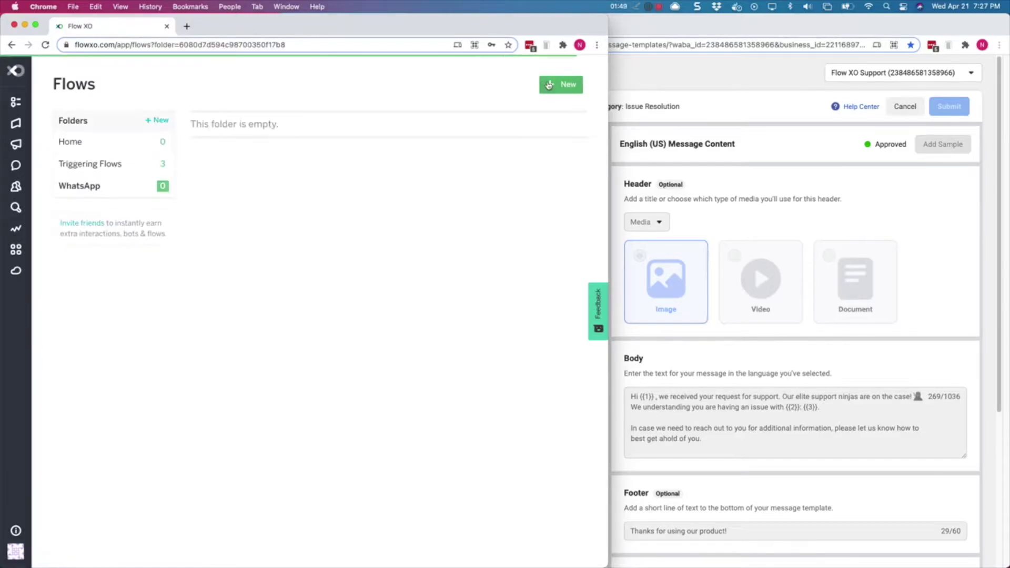
click(548, 84)
click(155, 120)
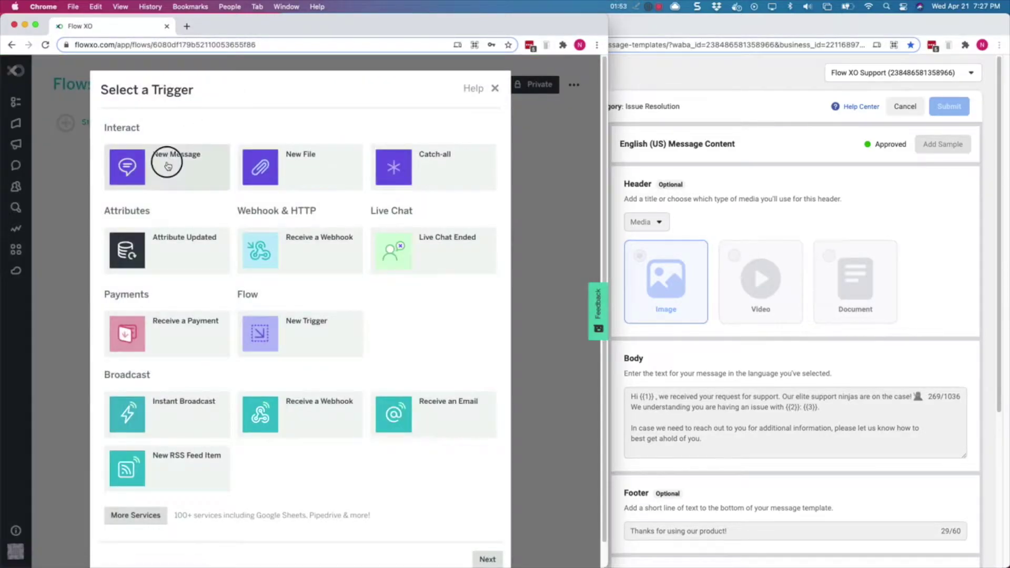
click(163, 161)
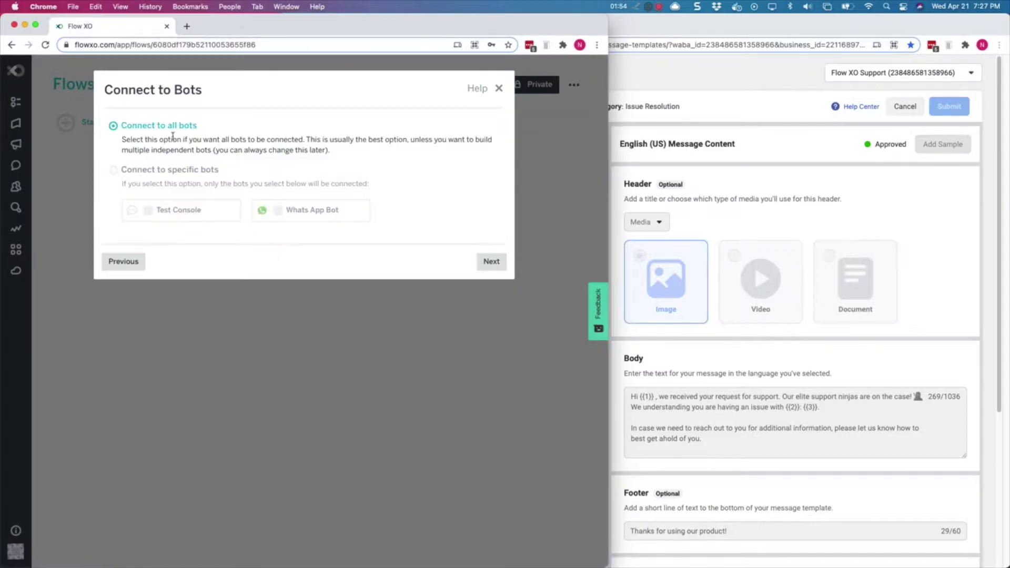
click(489, 262)
click(213, 140)
text(send me a template)
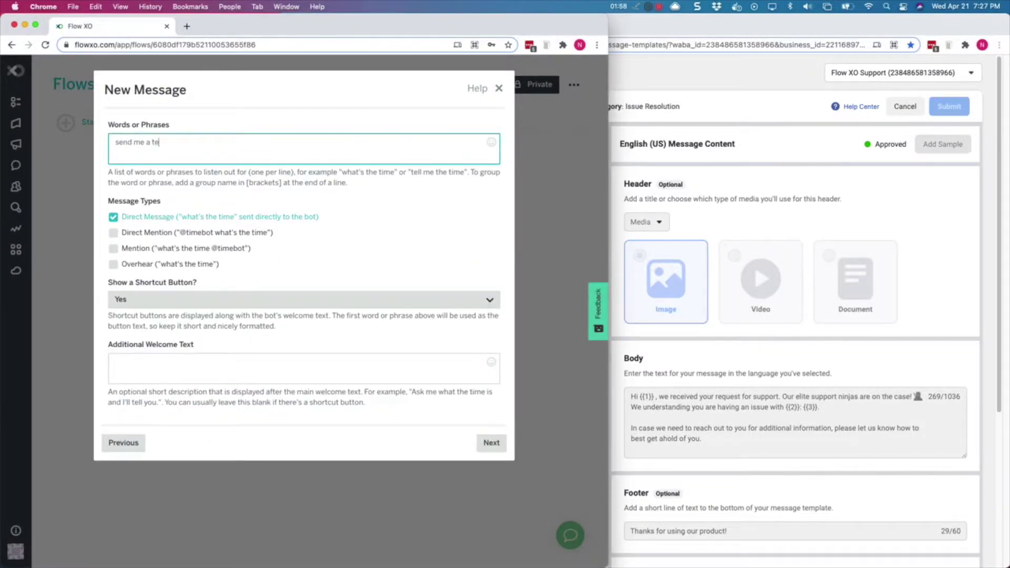
click(490, 443)
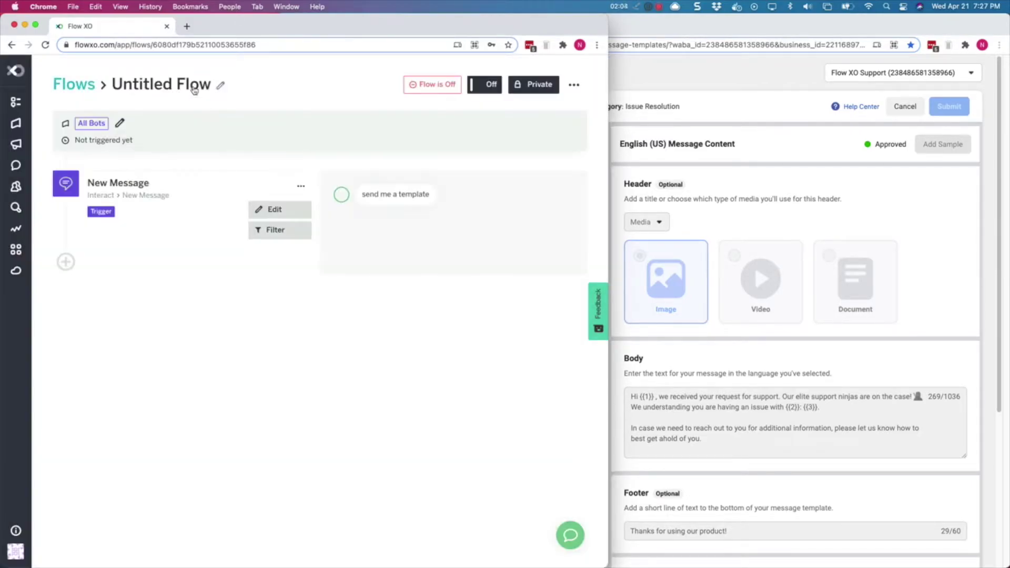
Rename the flow to 'Send a Template Demo' and switch it on.
click(220, 87)
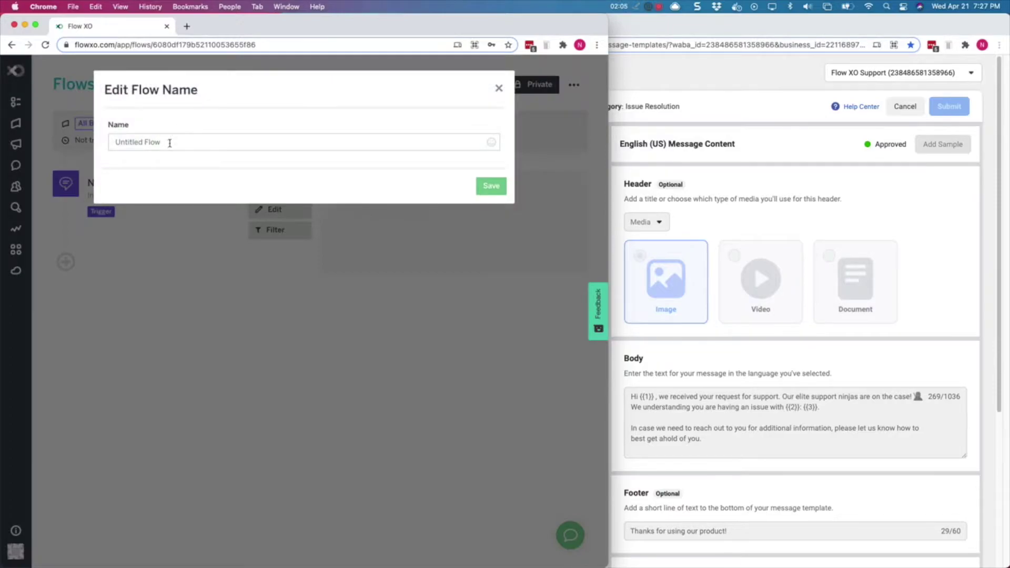
drag(168, 142, 79, 136)
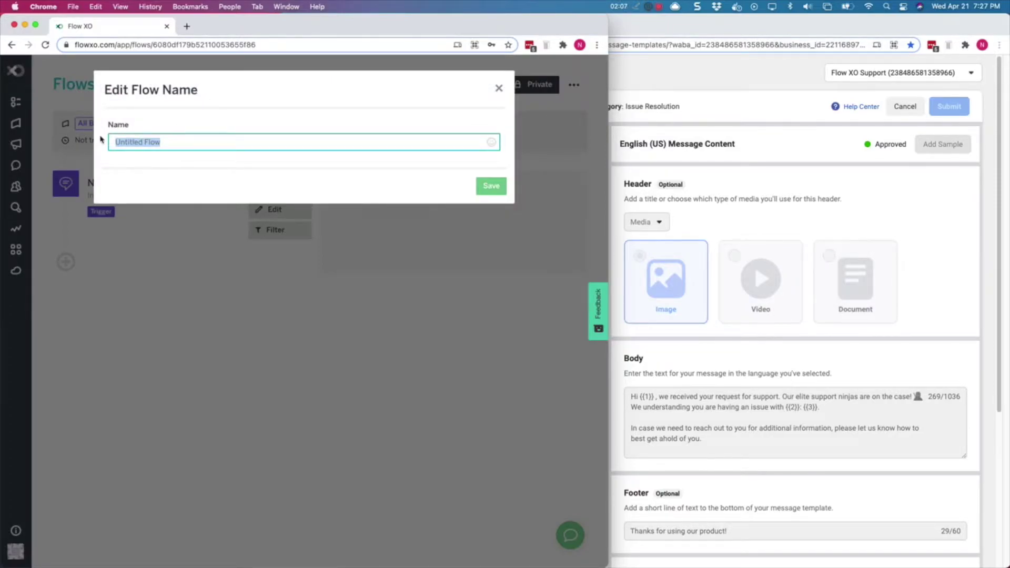
text(Send a Template De)
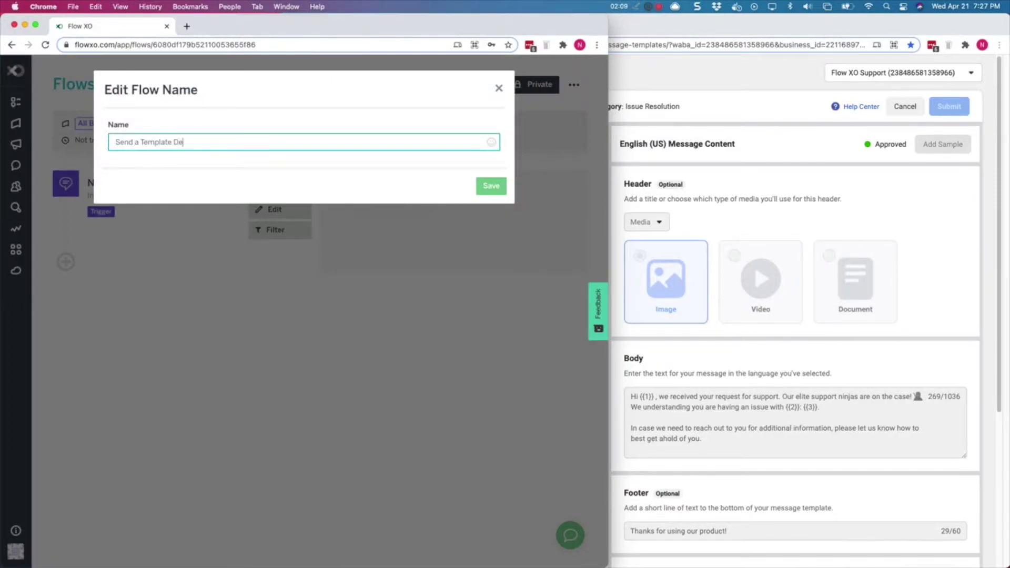
text(mo)
key(Return)
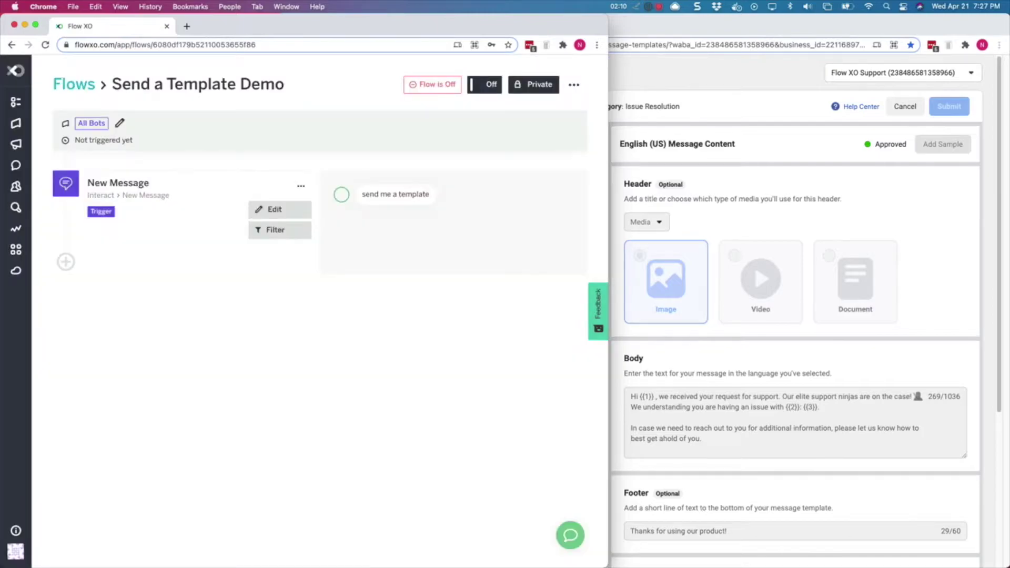
click(484, 88)
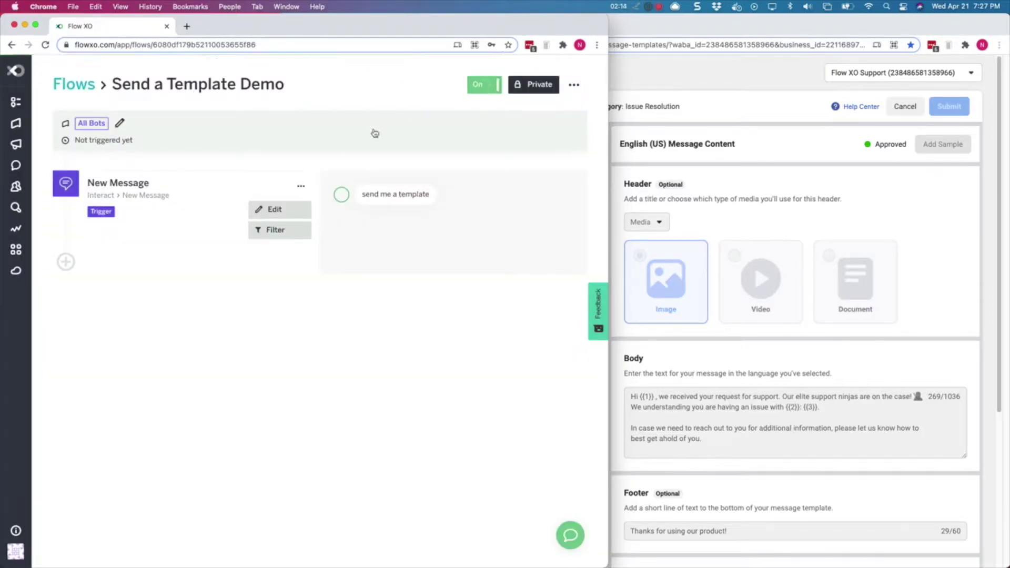
Add a WhatsApp Actions 'Send a Template Message' step after the trigger, with language en_US.
click(63, 268)
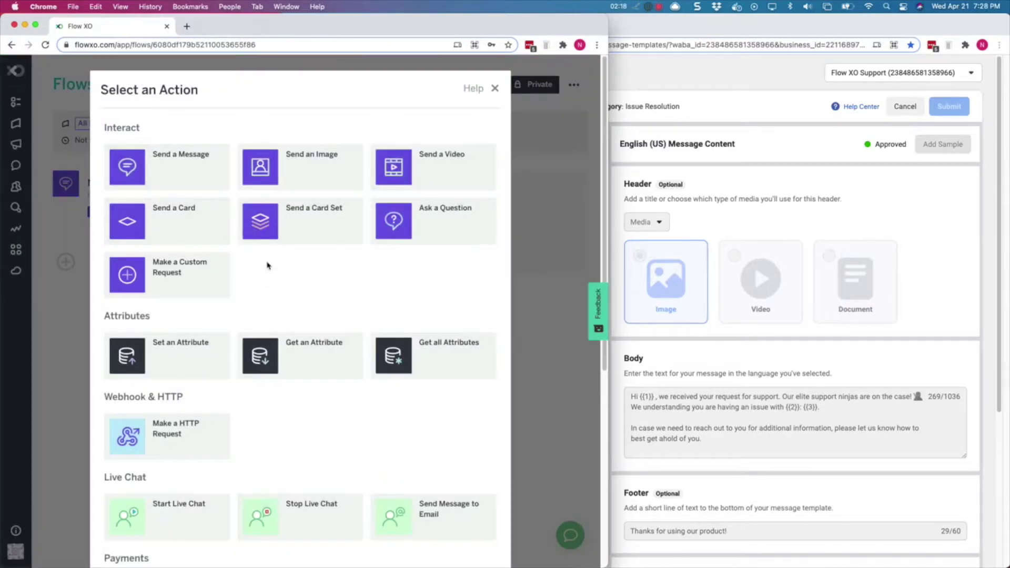
scroll(192, 387, down, 6)
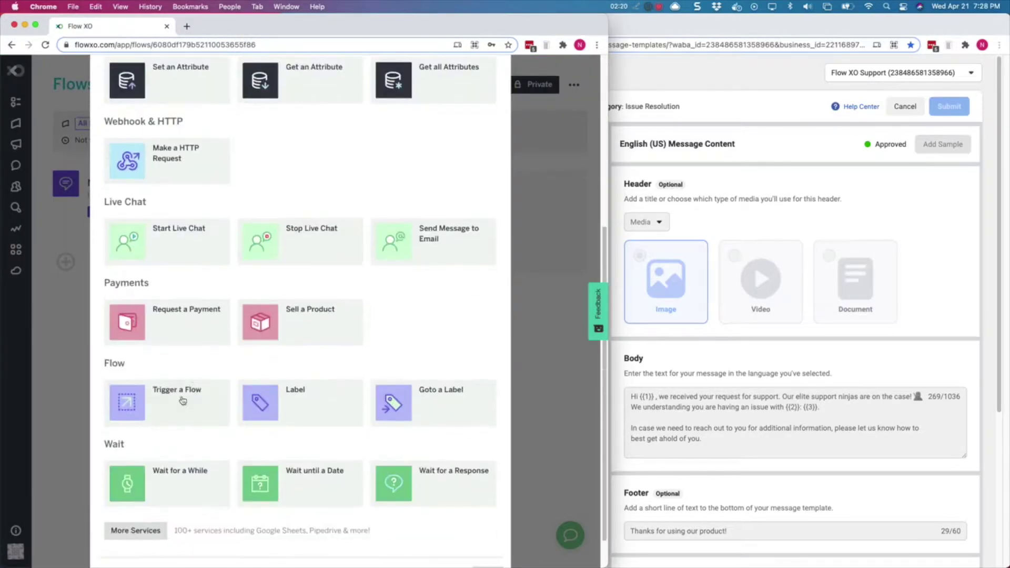
click(135, 495)
text(Whats)
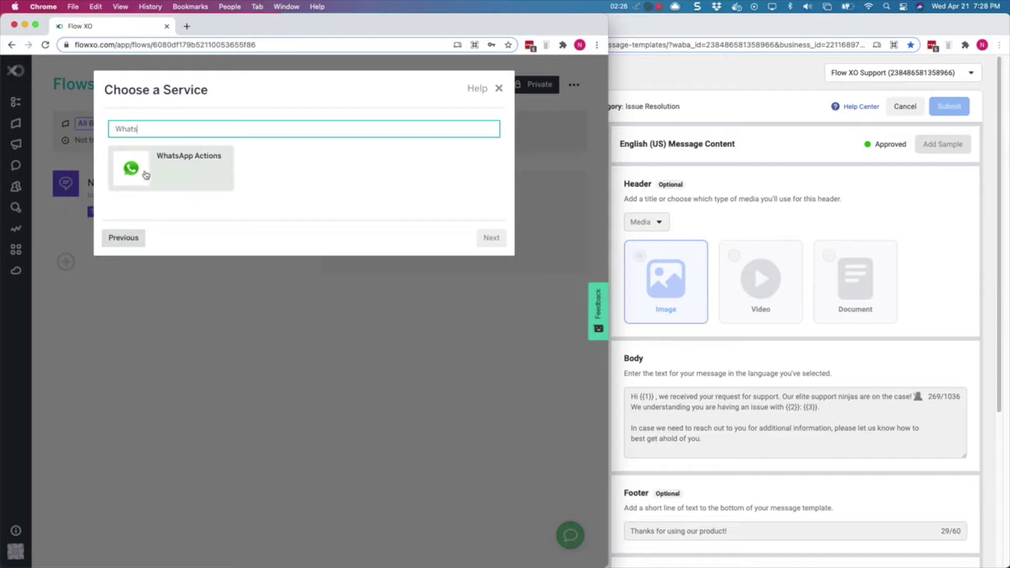
click(138, 168)
click(305, 142)
click(298, 142)
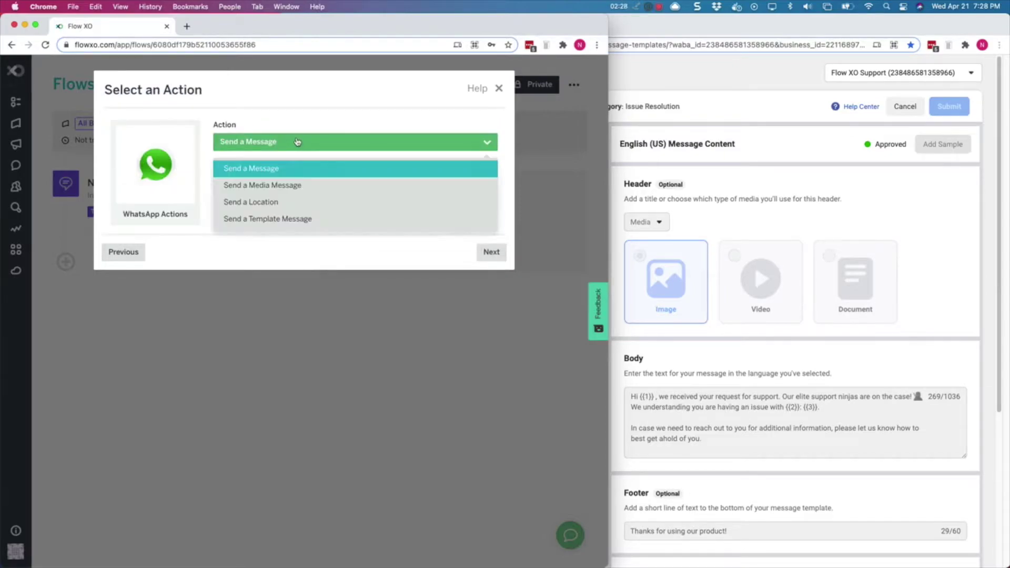
click(279, 219)
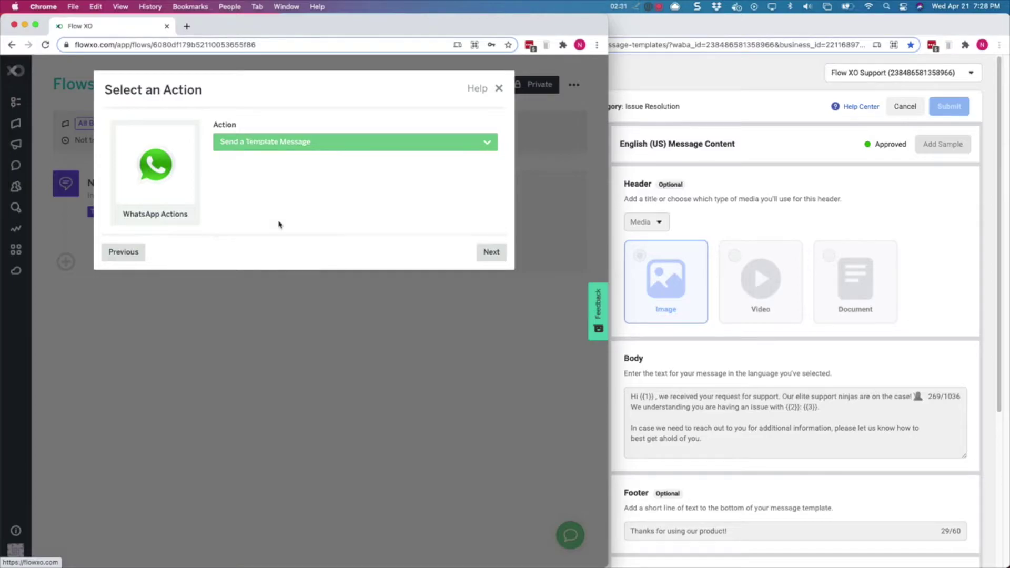
click(487, 255)
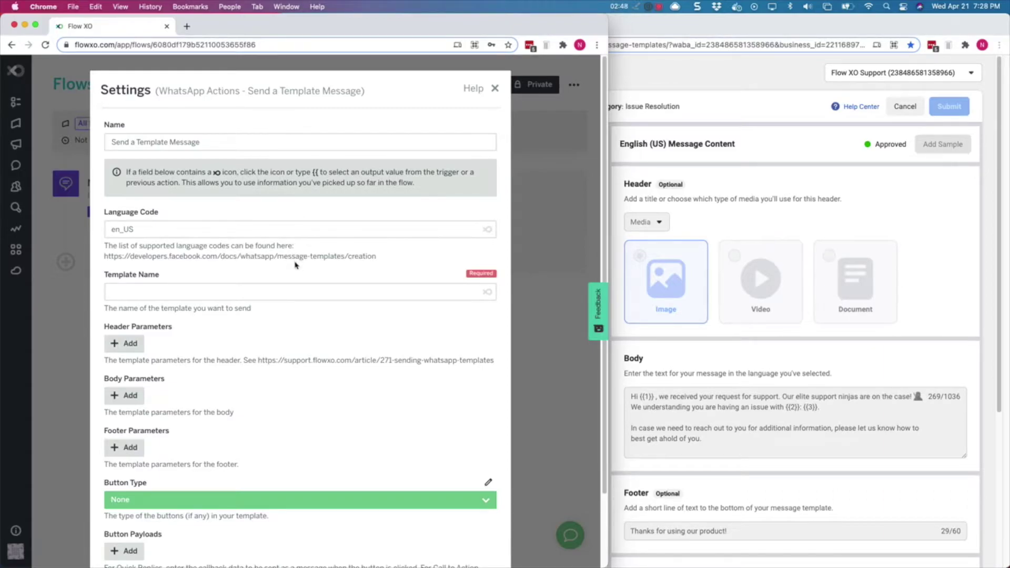
scroll(261, 311, down, 1)
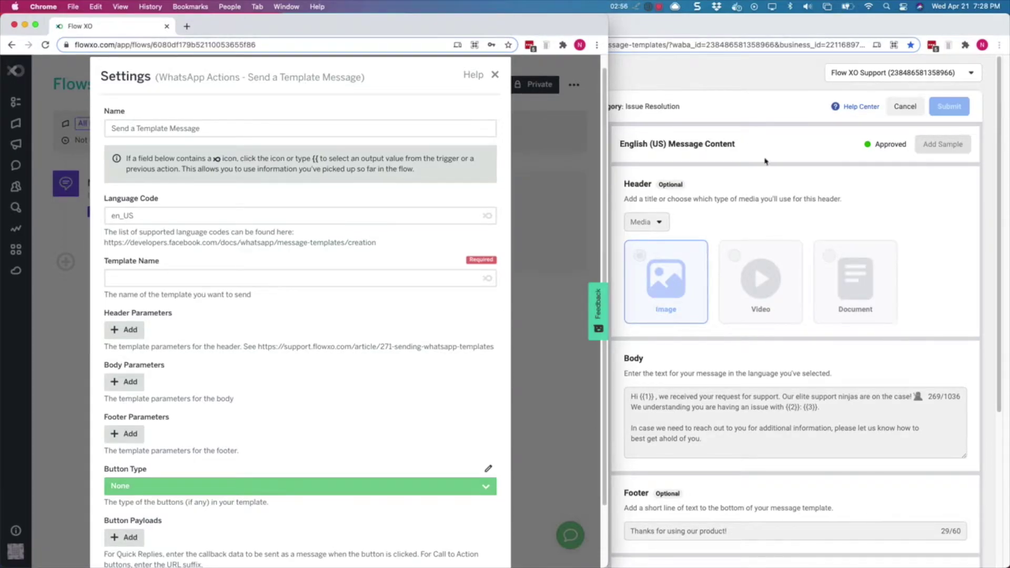
Review the support_submission_followup template's image header, body, footer and quick replies in WhatsApp Manager.
click(743, 221)
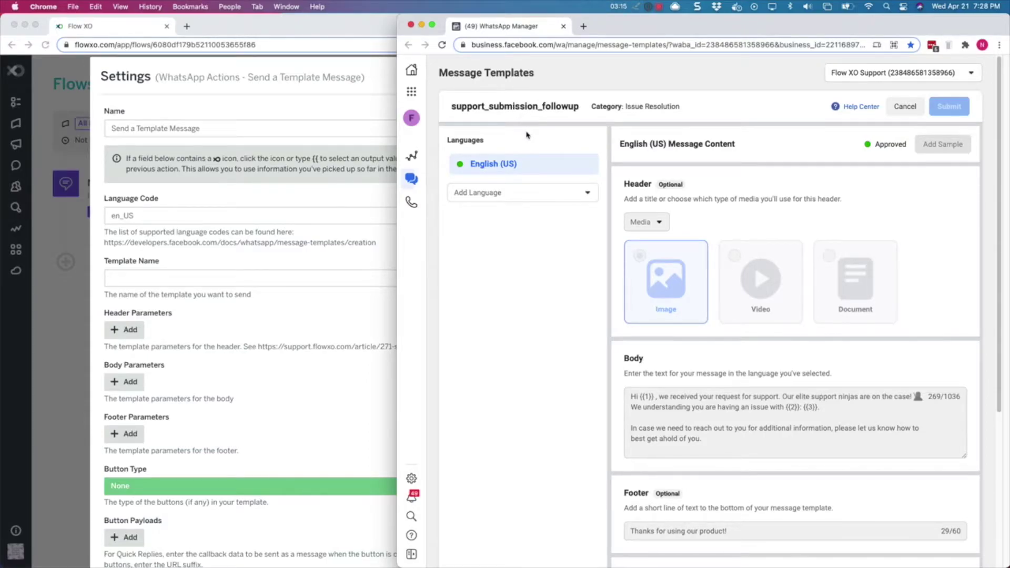
double_click(509, 110)
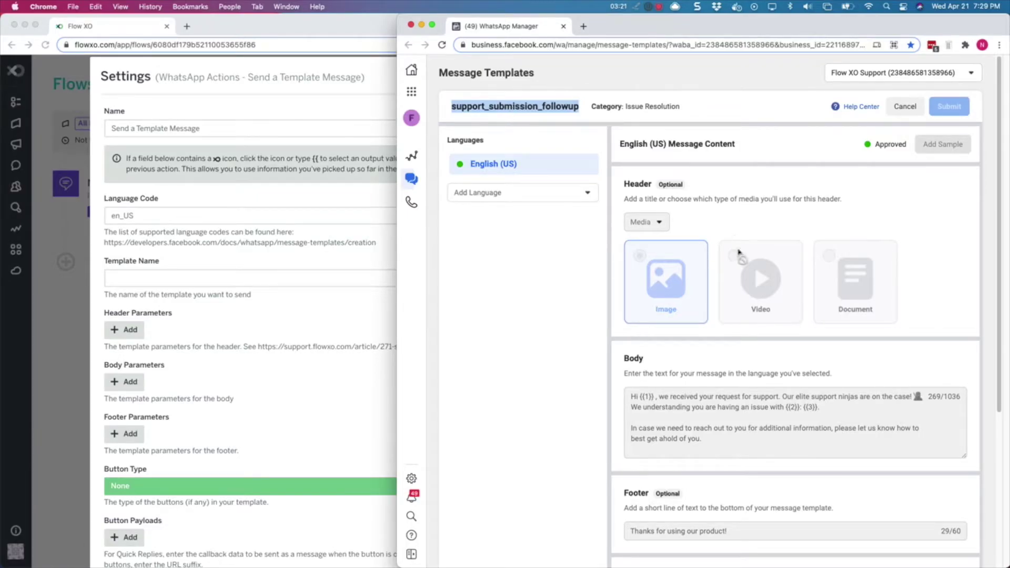
scroll(699, 280, down, 2)
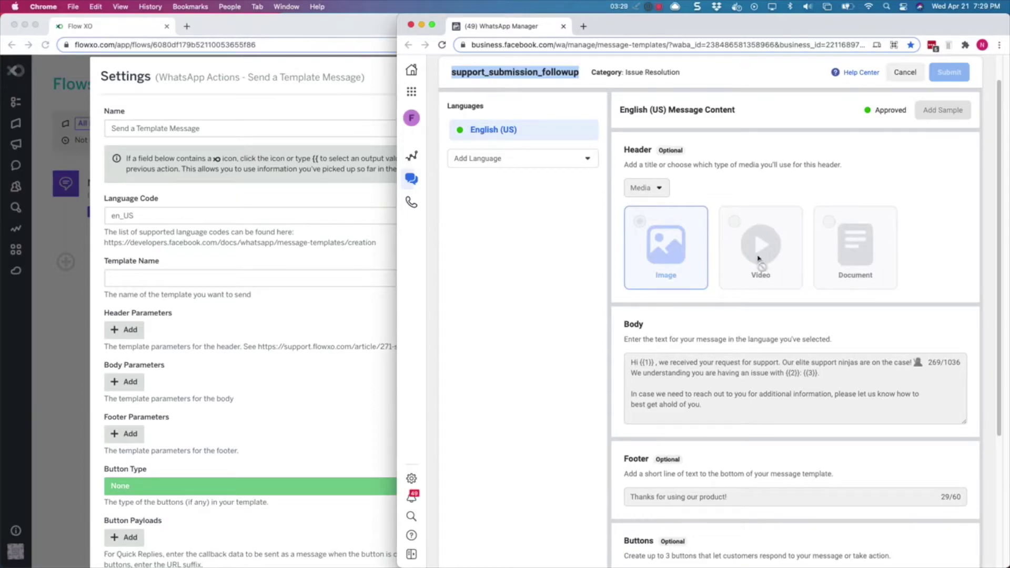
click(678, 255)
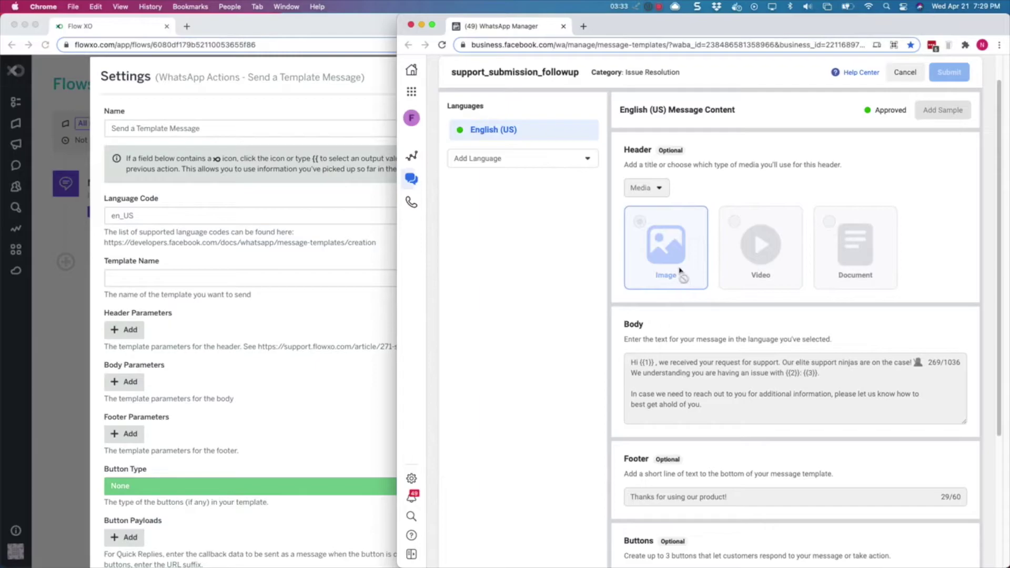
scroll(680, 271, down, 5)
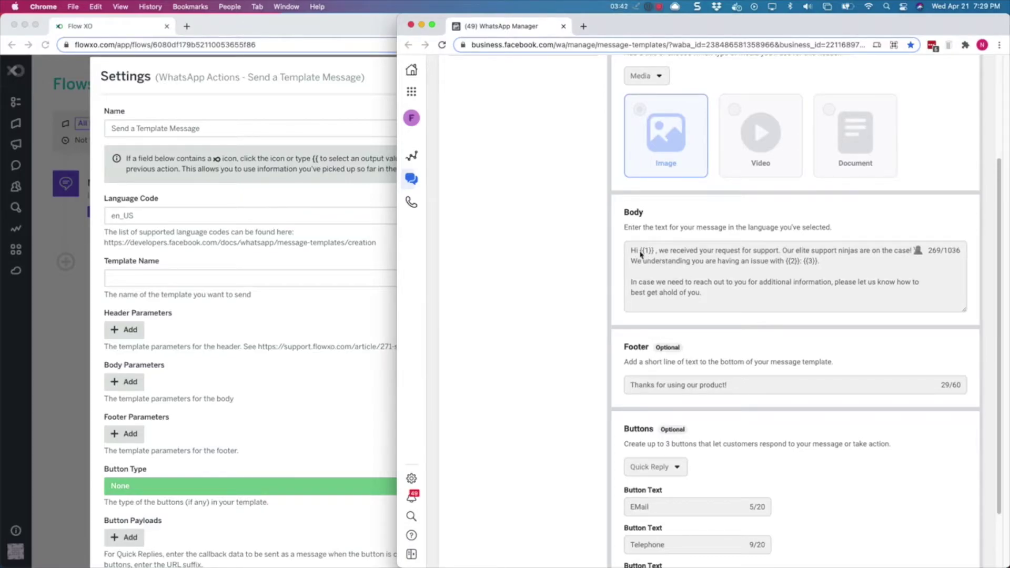
drag(641, 254, 655, 252)
drag(782, 265, 799, 265)
drag(804, 262, 818, 261)
scroll(672, 277, down, 3)
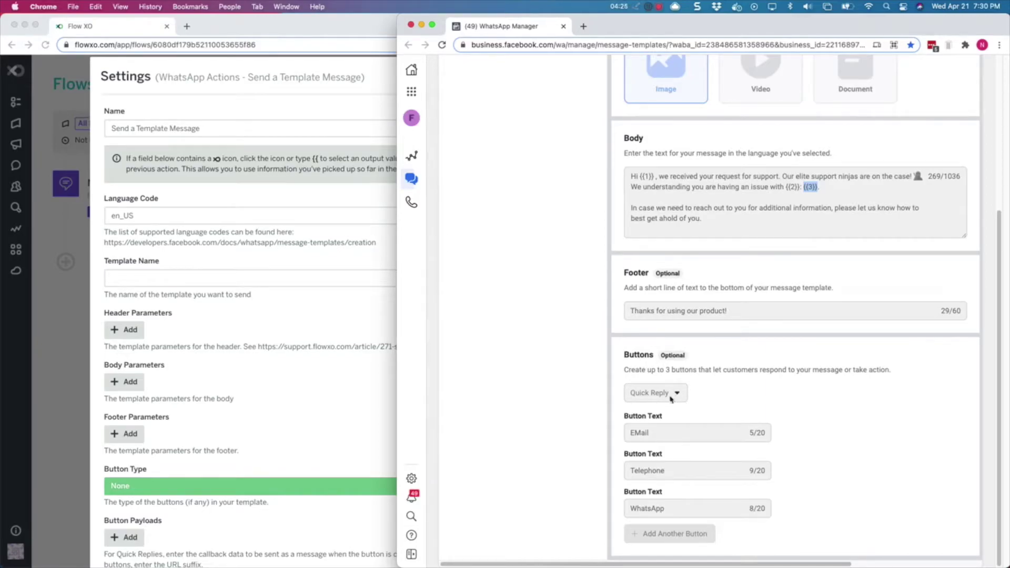
scroll(671, 398, up, 5)
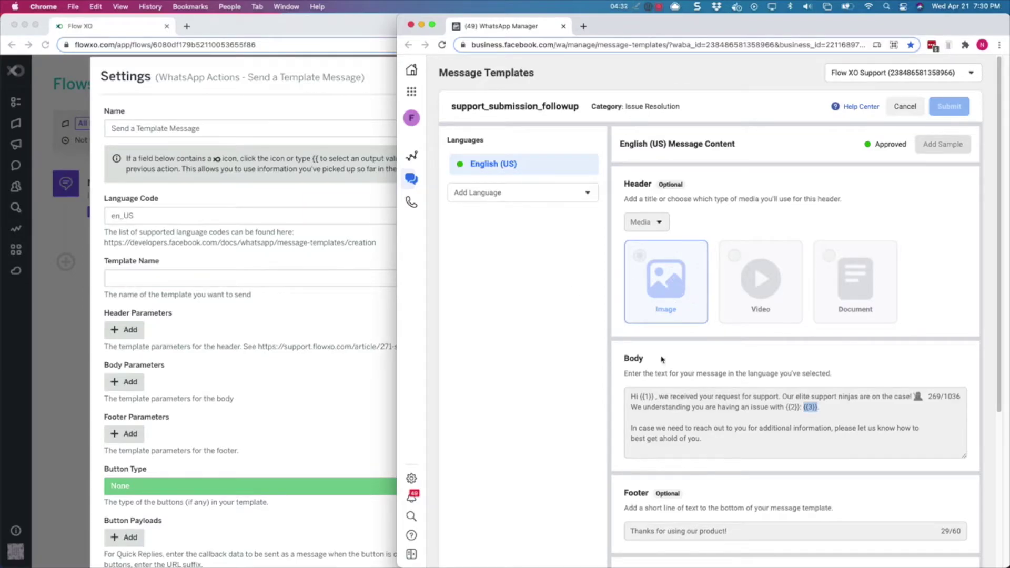
Copy support_submission_followup from WhatsApp Manager into the Template Name field.
scroll(805, 416, down, 5)
double_click(515, 106)
key(cmd+c)
right_click(508, 109)
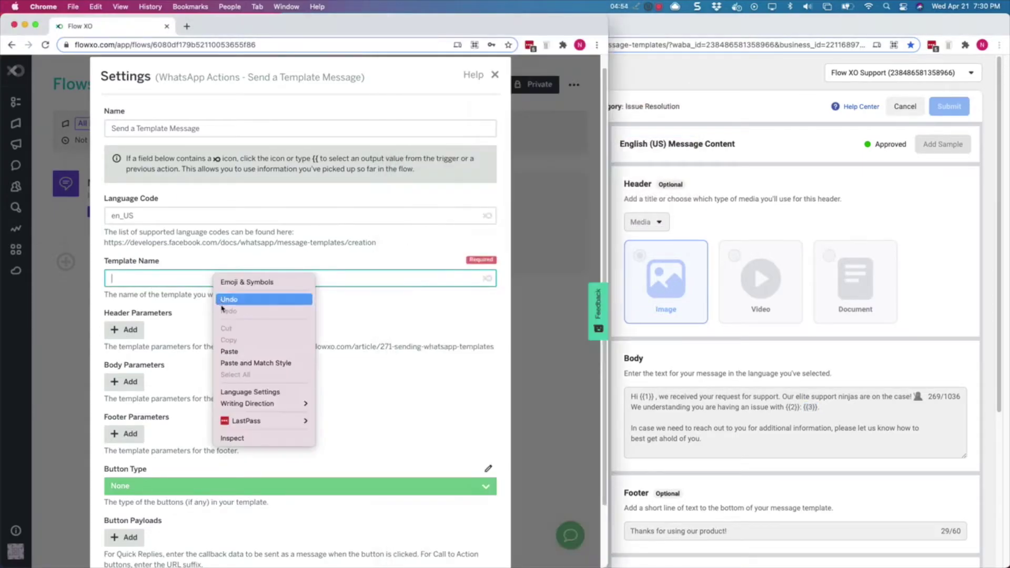
click(227, 349)
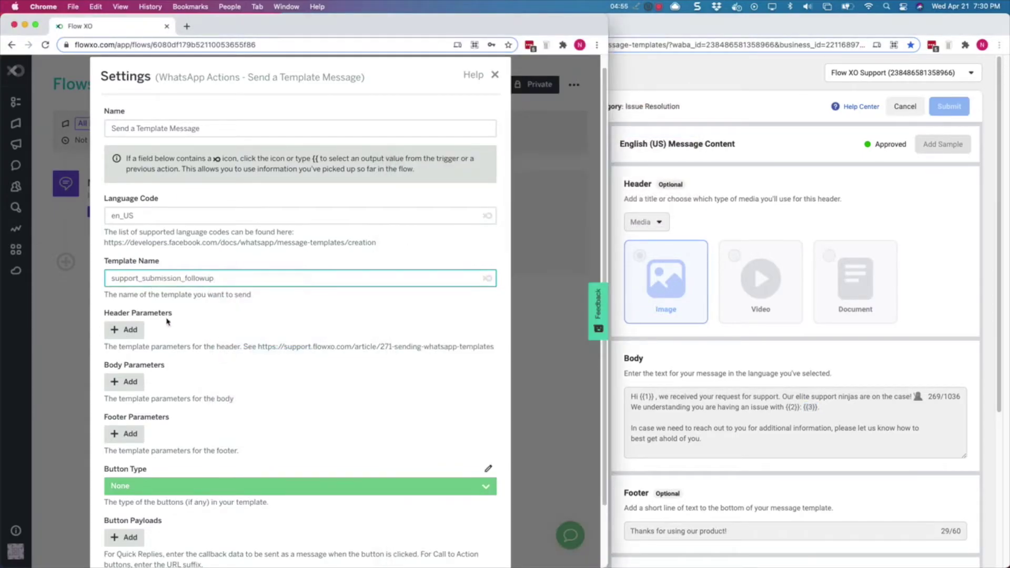
Add a header parameter pairing the pasted image URL with the type 'image'.
click(132, 331)
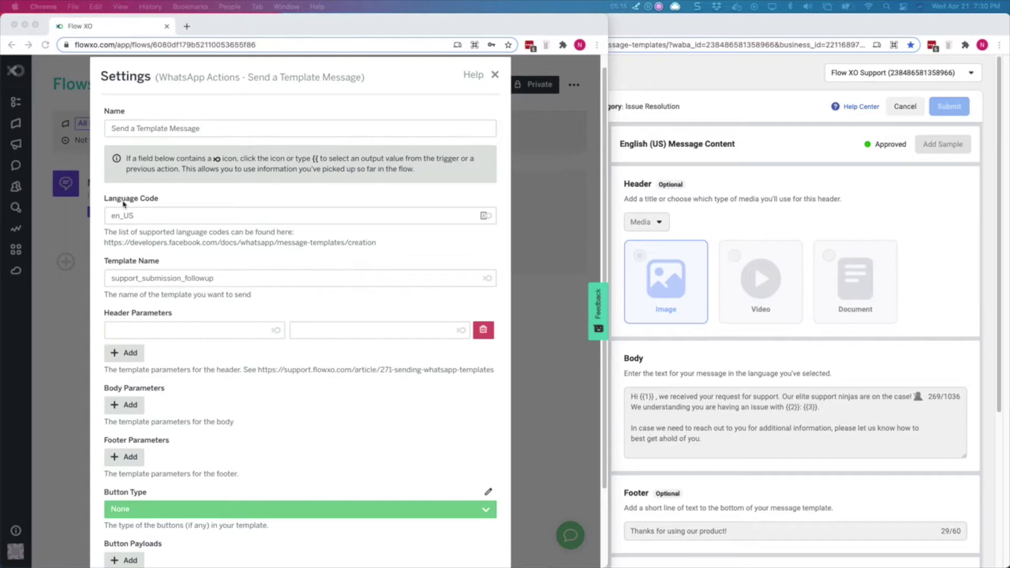
click(204, 330)
right_click(203, 330)
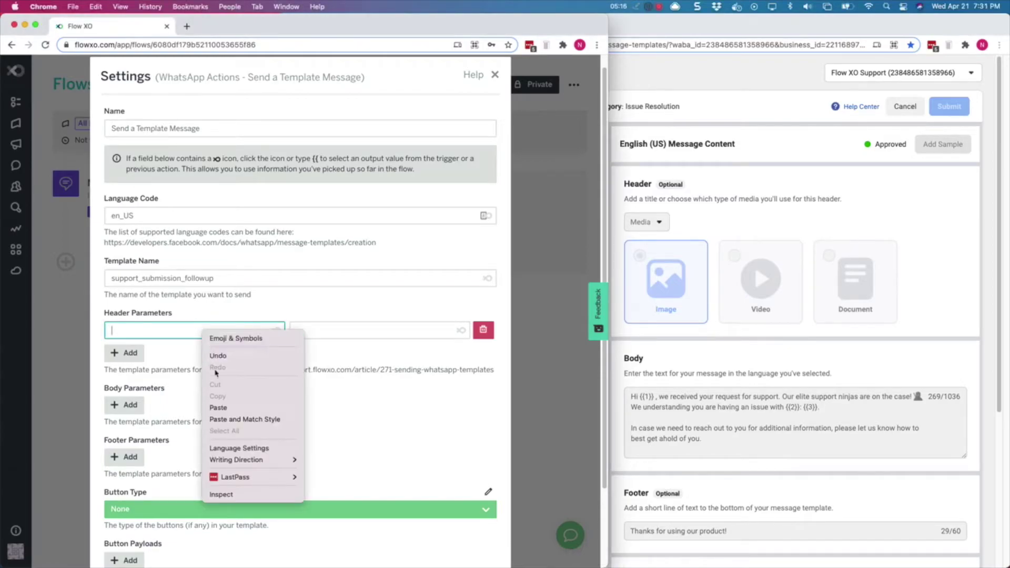
click(223, 407)
click(310, 331)
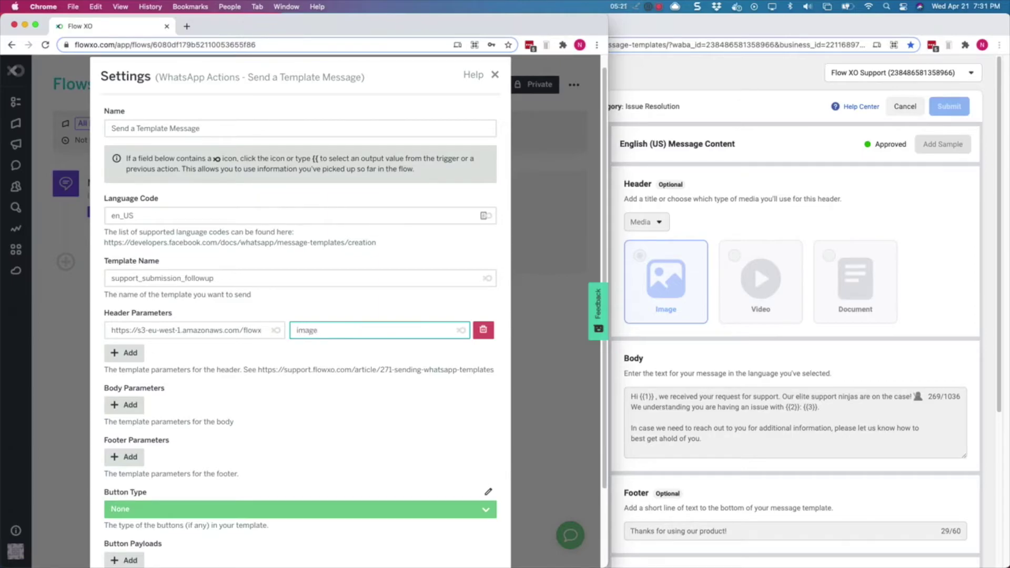
Add three body parameters: the customer's first name, 'Shark' and 'Broken Fin'.
scroll(175, 388, down, 1)
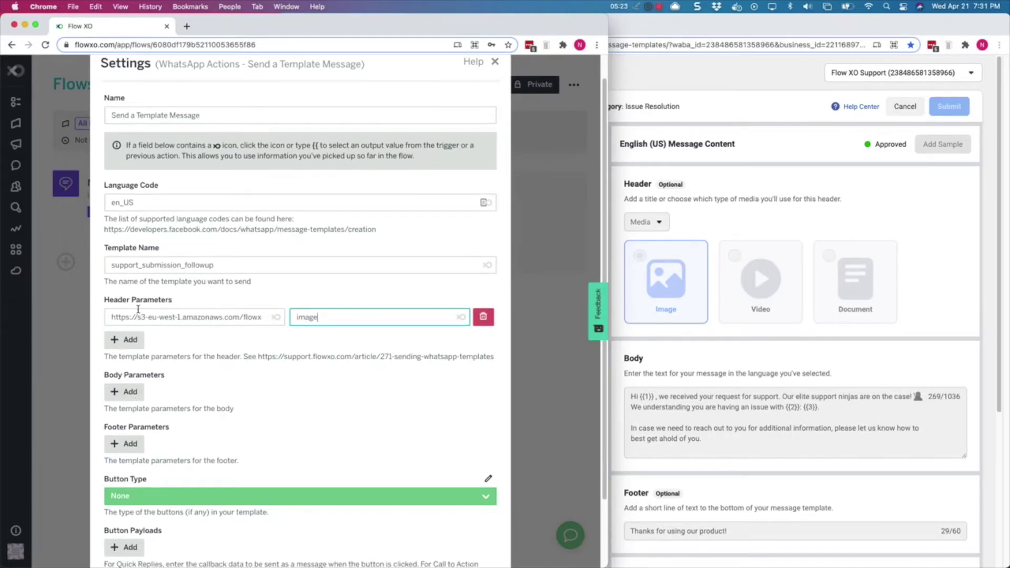
scroll(114, 337, down, 2)
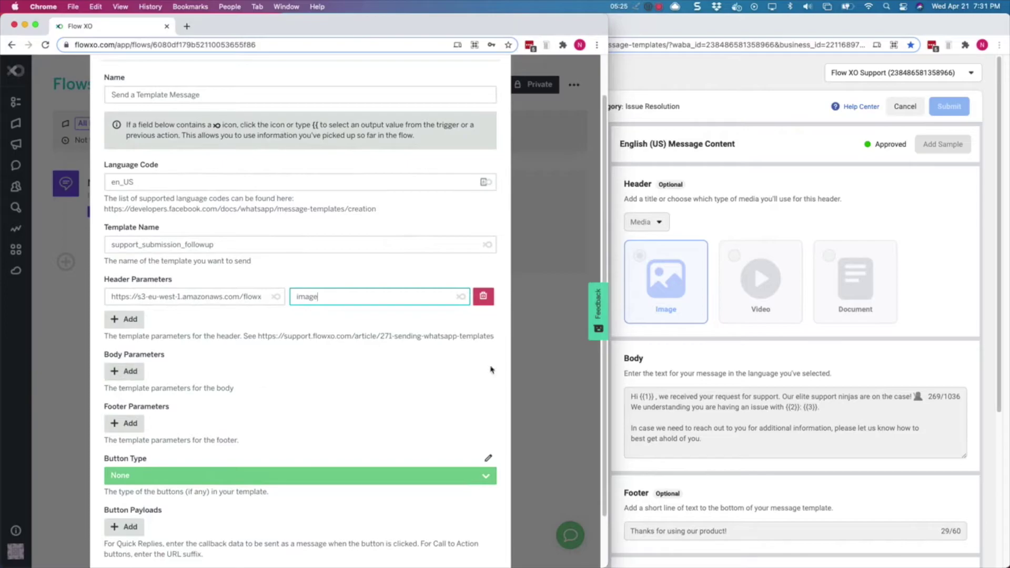
scroll(704, 375, down, 1)
scroll(704, 375, up, 1)
click(125, 371)
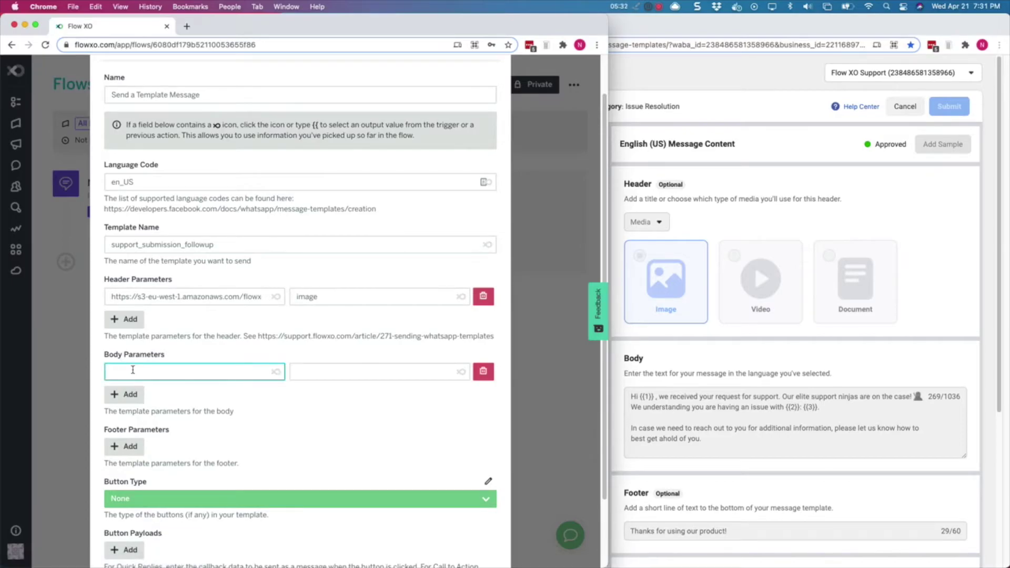
text(Nathan)
click(129, 395)
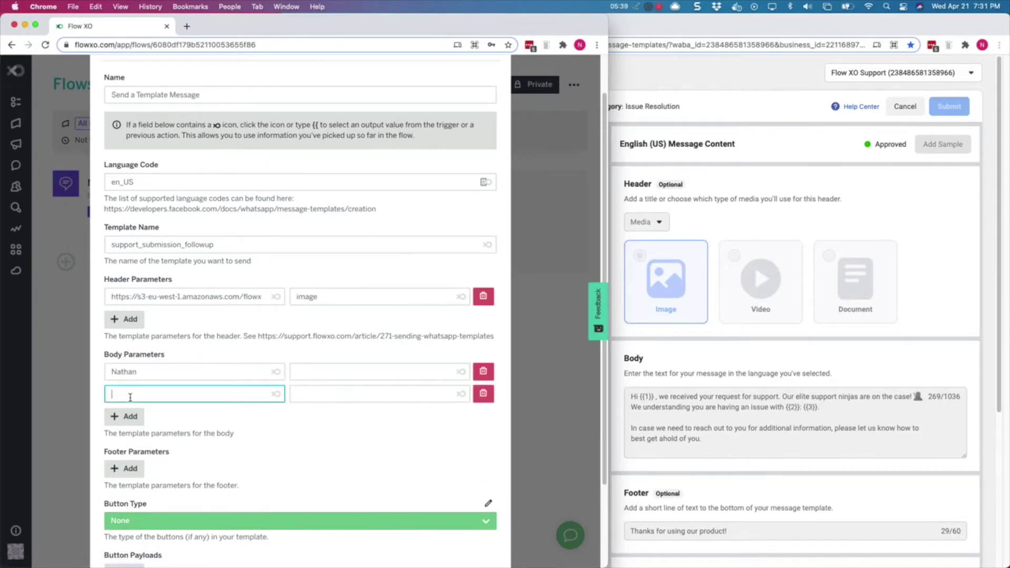
text(Shark)
click(131, 413)
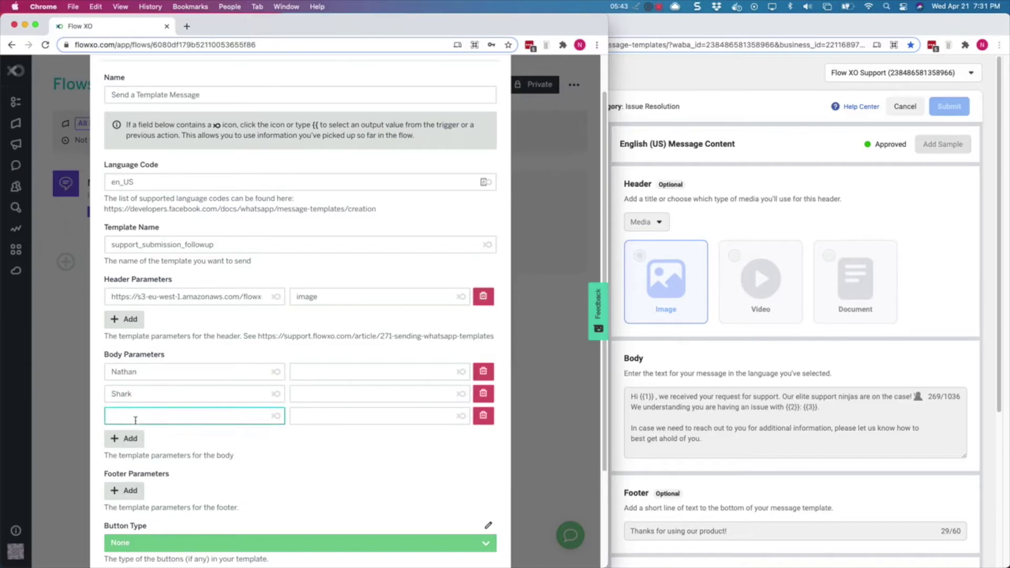
text(Broken Fin)
scroll(640, 434, down, 5)
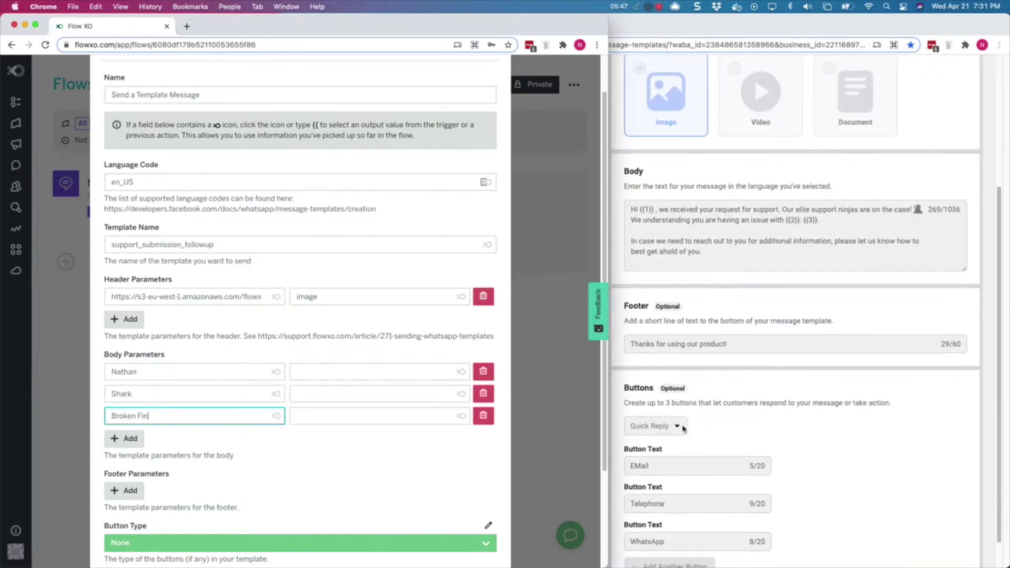
scroll(710, 343, down, 1)
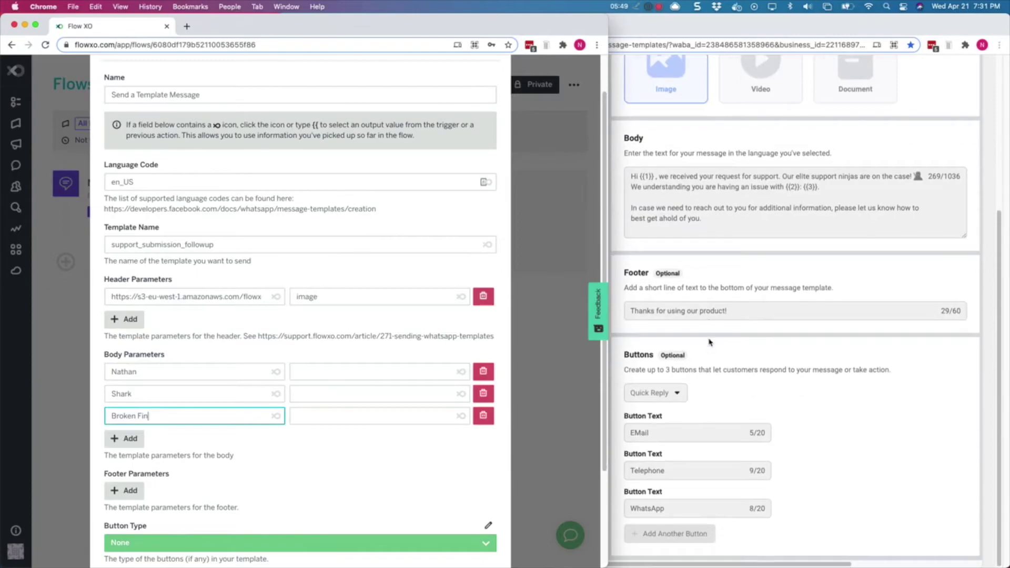
scroll(320, 441, down, 3)
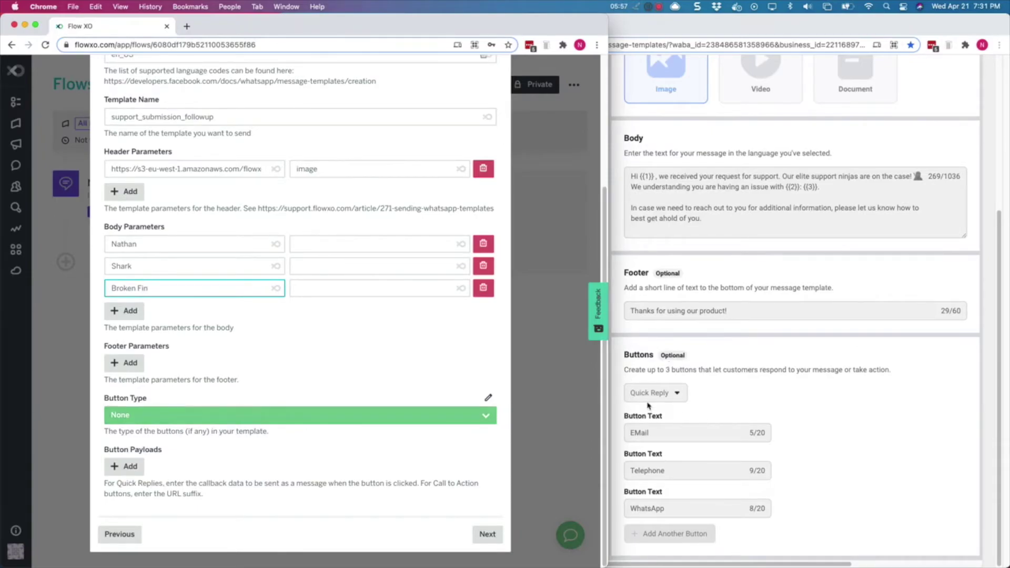
Set Button Type to Quick Reply and add button payloads email, phone and wa.
click(183, 413)
click(160, 477)
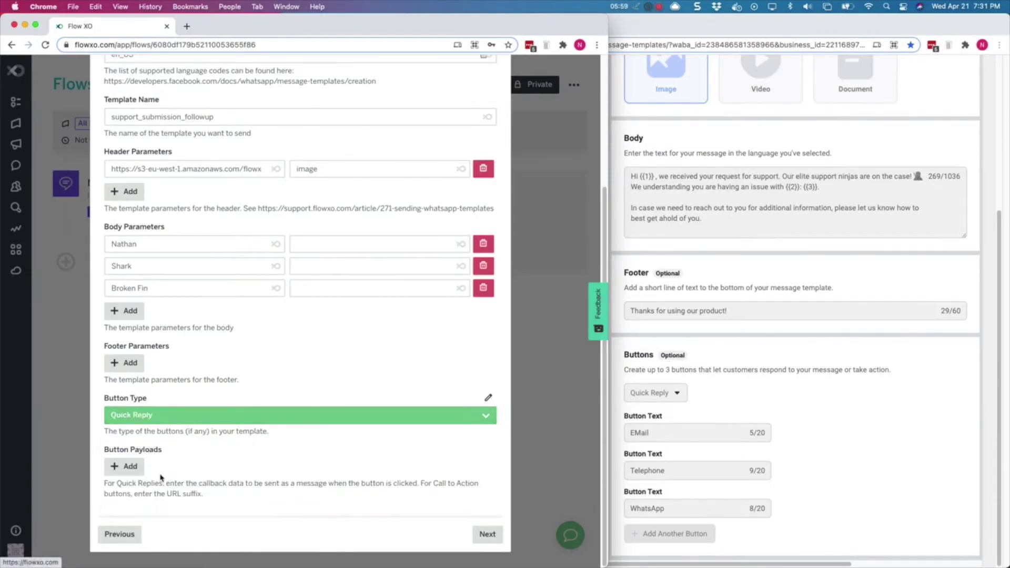
click(128, 467)
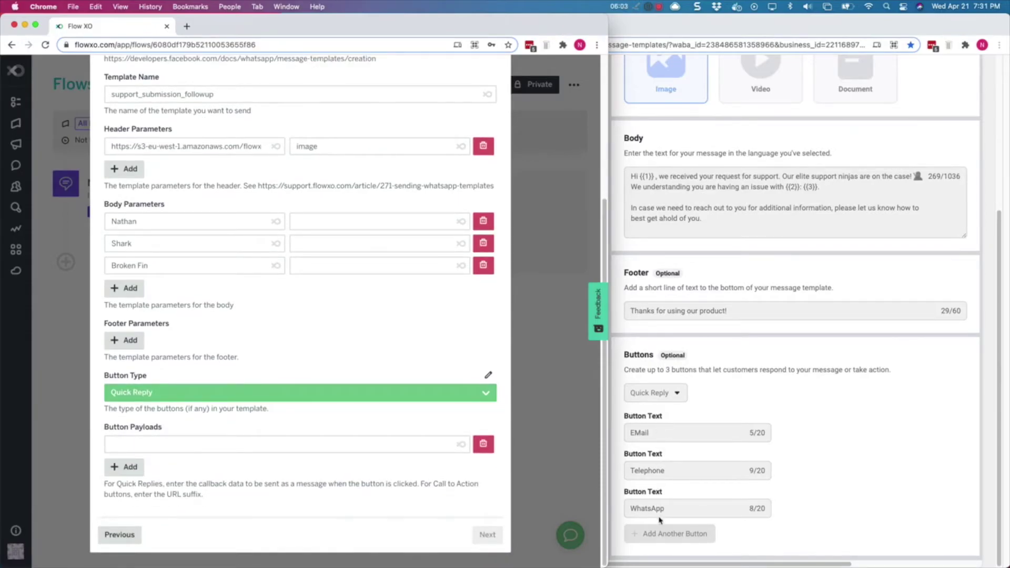
click(113, 444)
text(email)
click(126, 466)
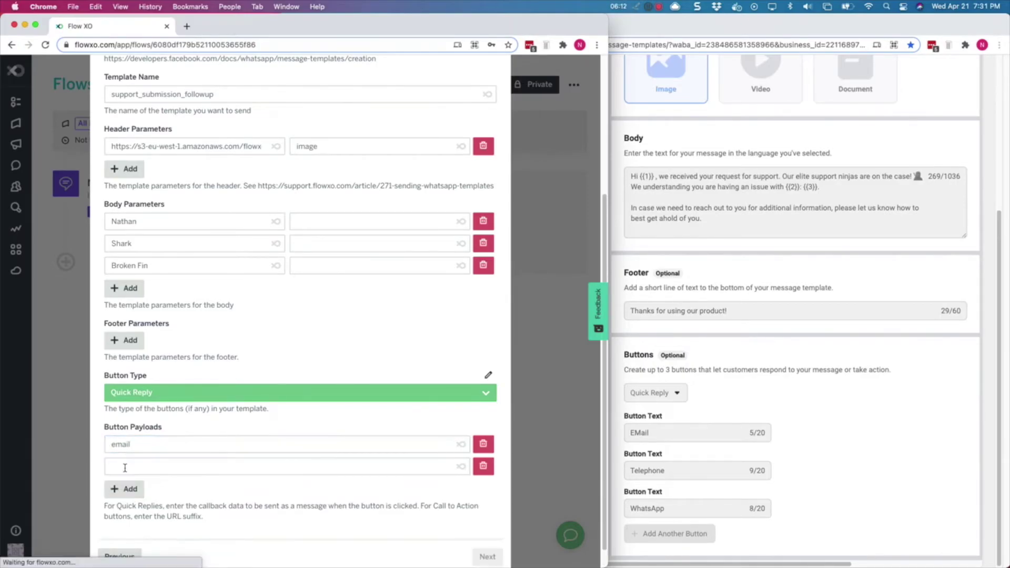
text(phone)
click(124, 489)
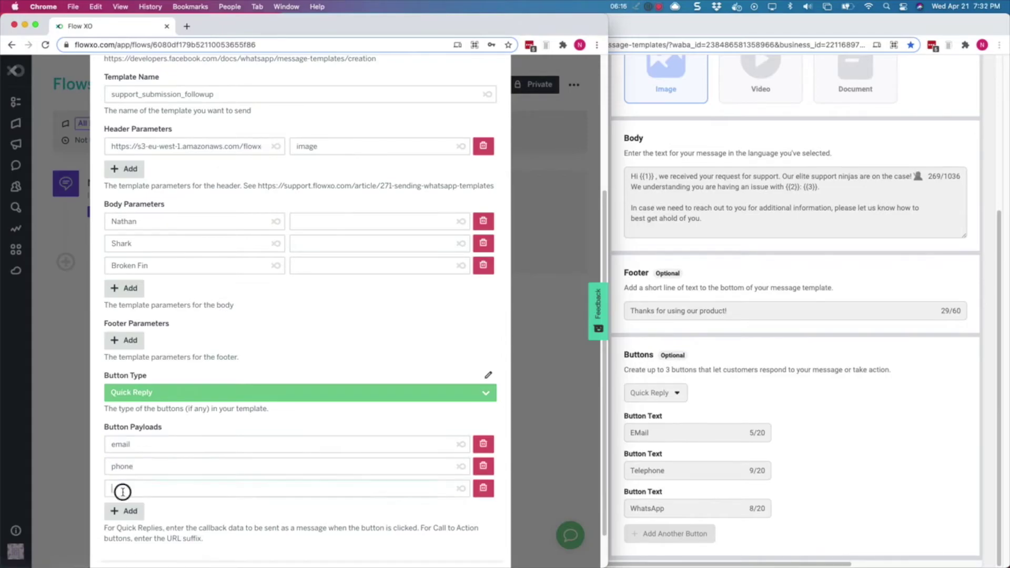
text(wa)
scroll(168, 470, down, 2)
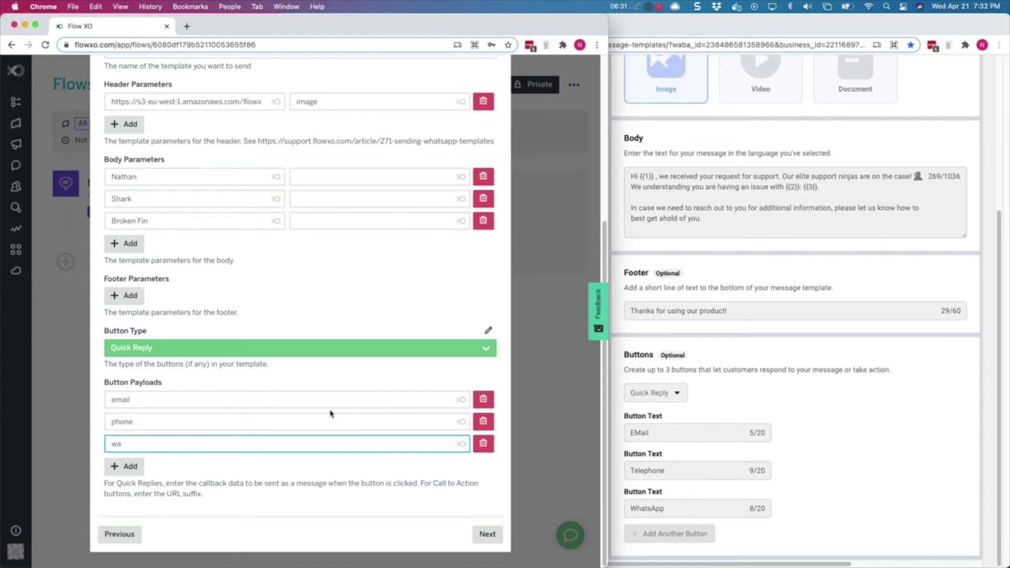
drag(149, 398, 105, 398)
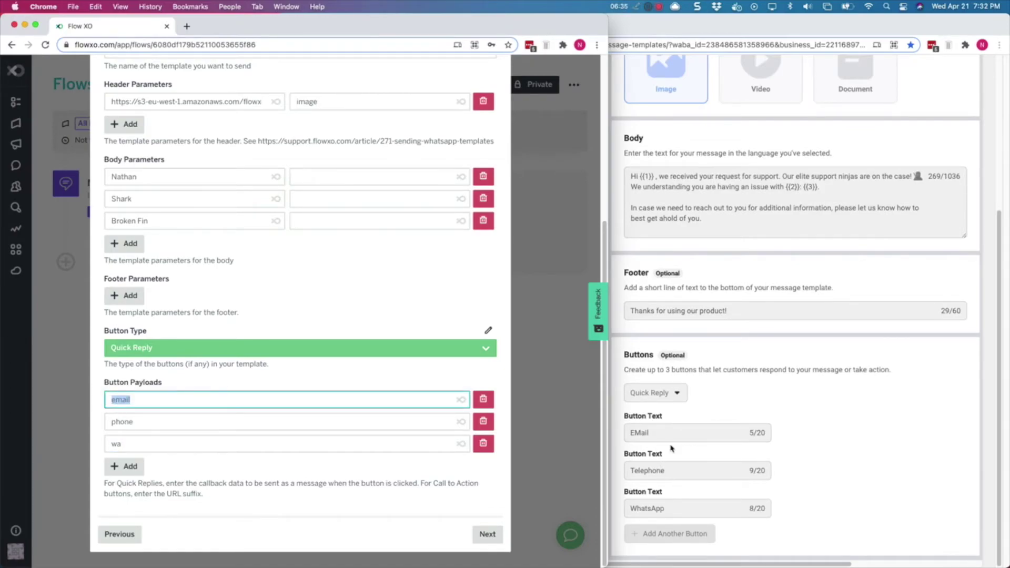
click(133, 400)
Save the template step and add a saved Wait for a Response step after it.
click(487, 534)
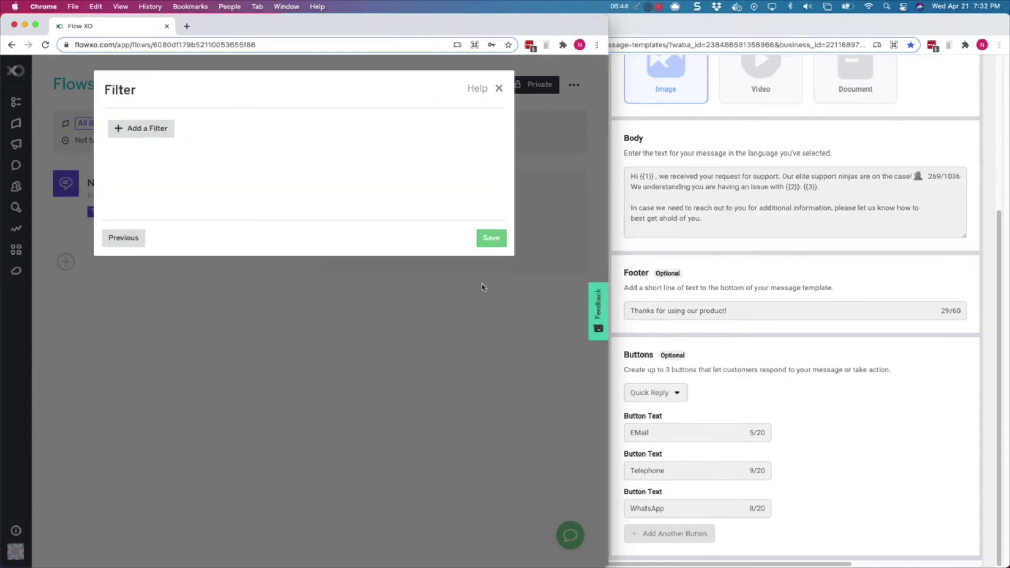
click(491, 239)
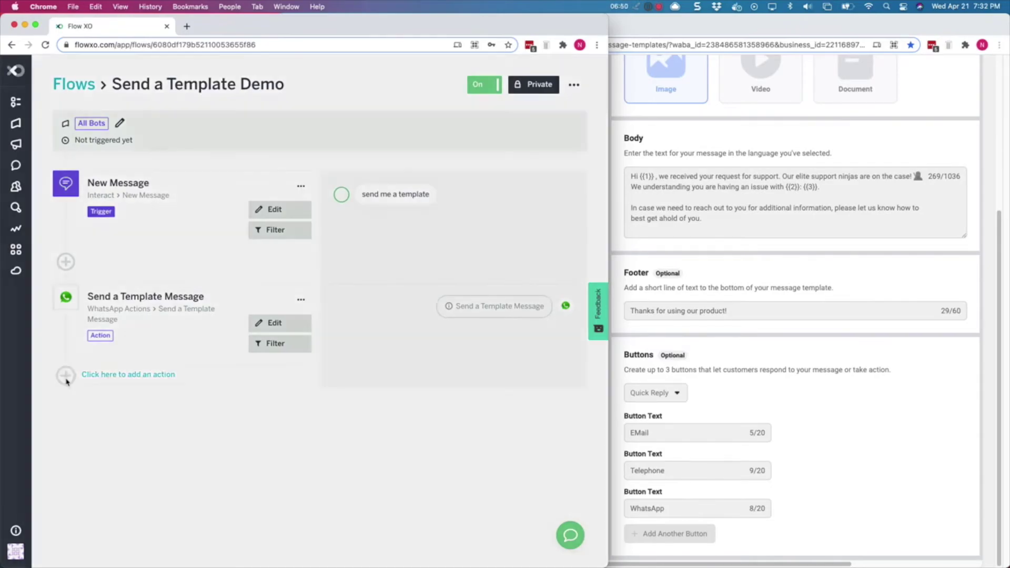
click(66, 375)
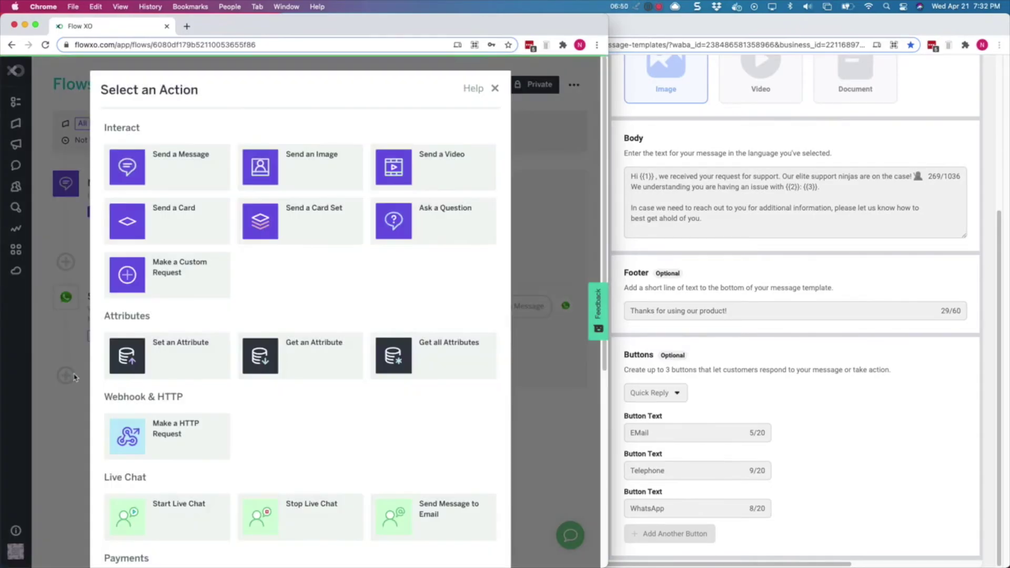
scroll(320, 376, down, 10)
click(417, 437)
click(490, 263)
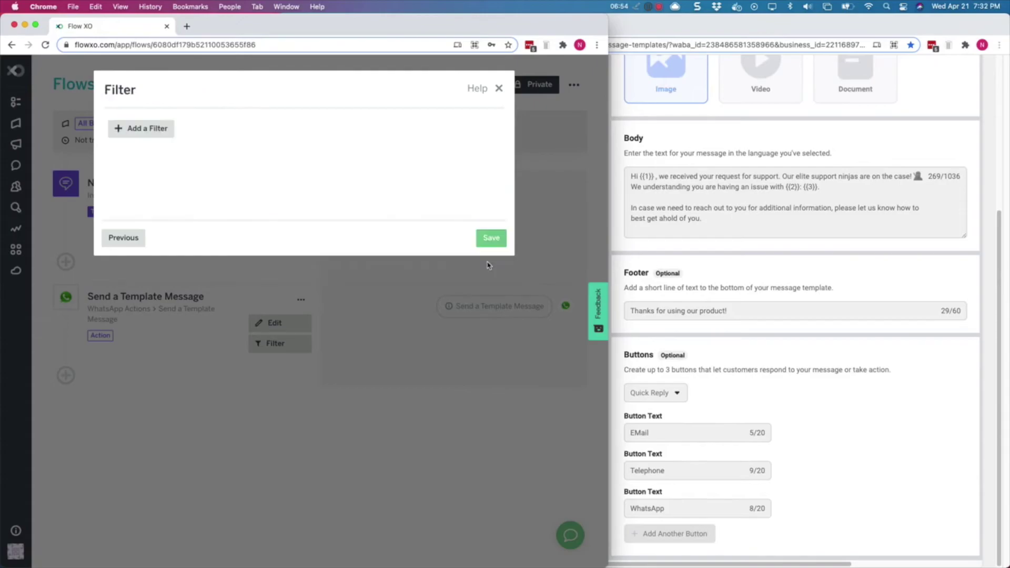
click(490, 240)
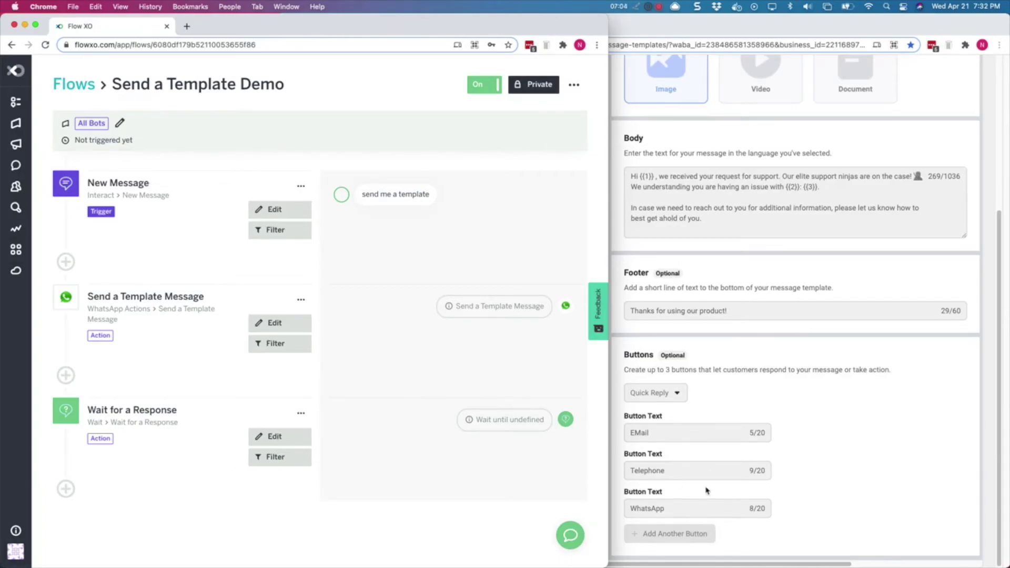
Add and save a Send a Message step replying 'You clicked {{wait_for_a_response.parsed_answer}}'.
click(66, 488)
click(179, 158)
click(170, 224)
text(You clicke)
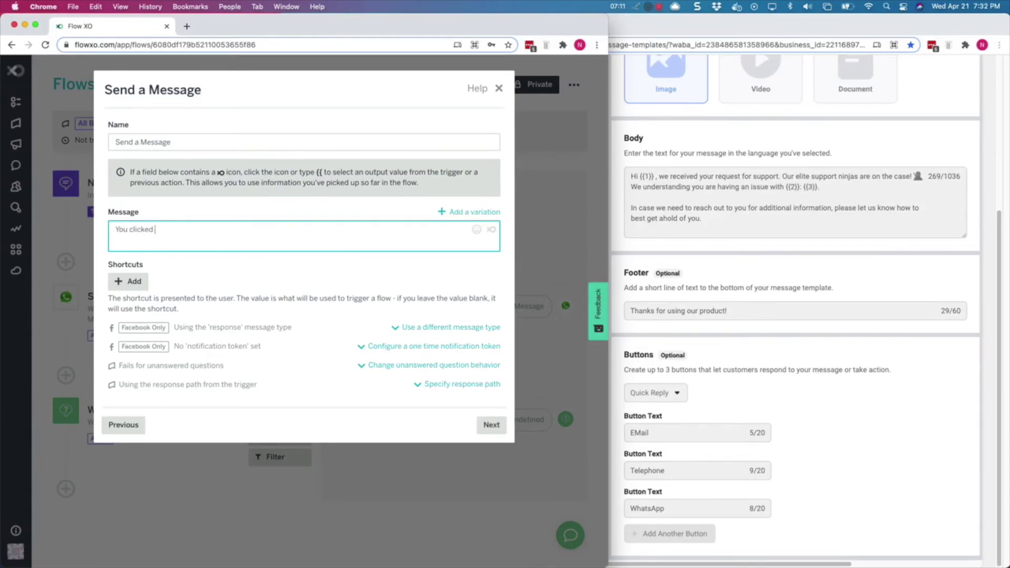
text(d)
click(491, 230)
scroll(200, 287, down, 10)
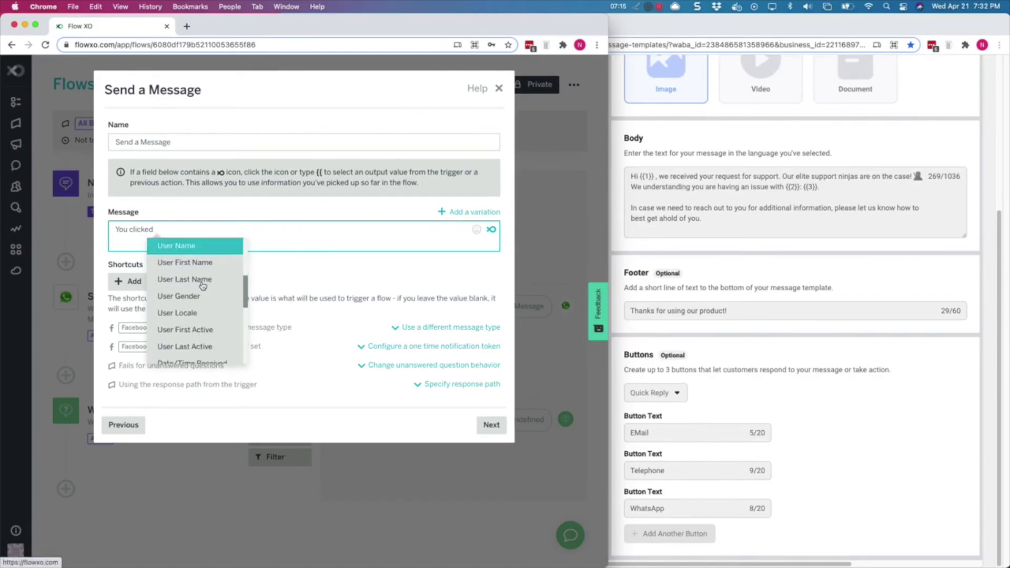
click(187, 337)
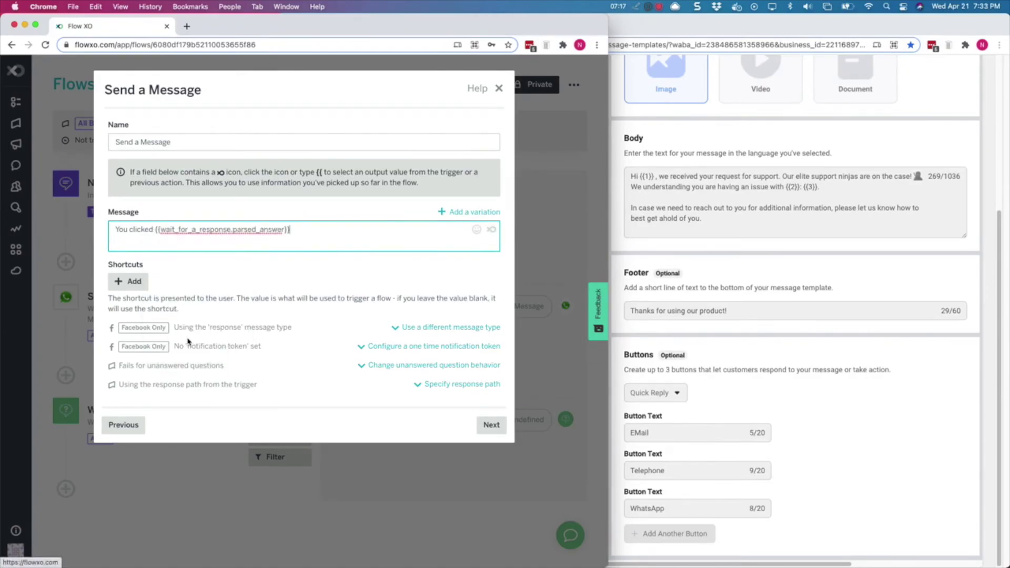
click(480, 426)
click(491, 238)
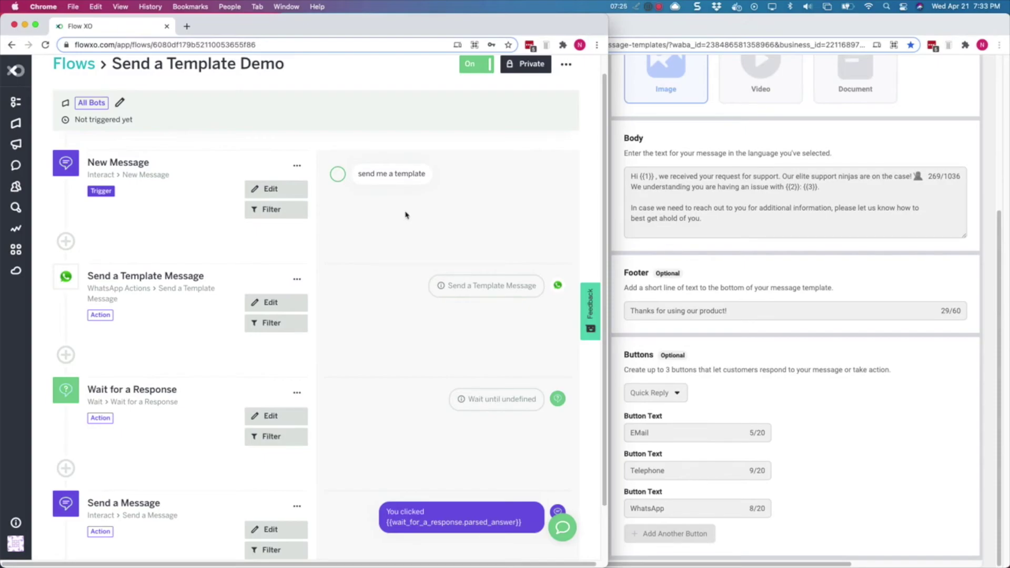
Send 'send me a template' in the Flow XO Dev WhatsApp chat and inspect the image template reply.
click(384, 547)
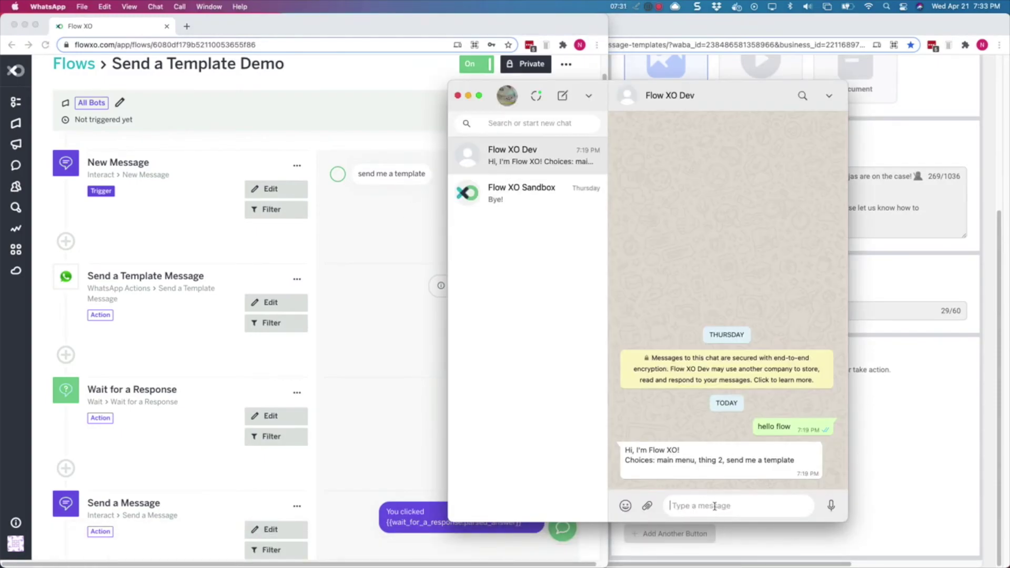
text(send me a template)
key(Return)
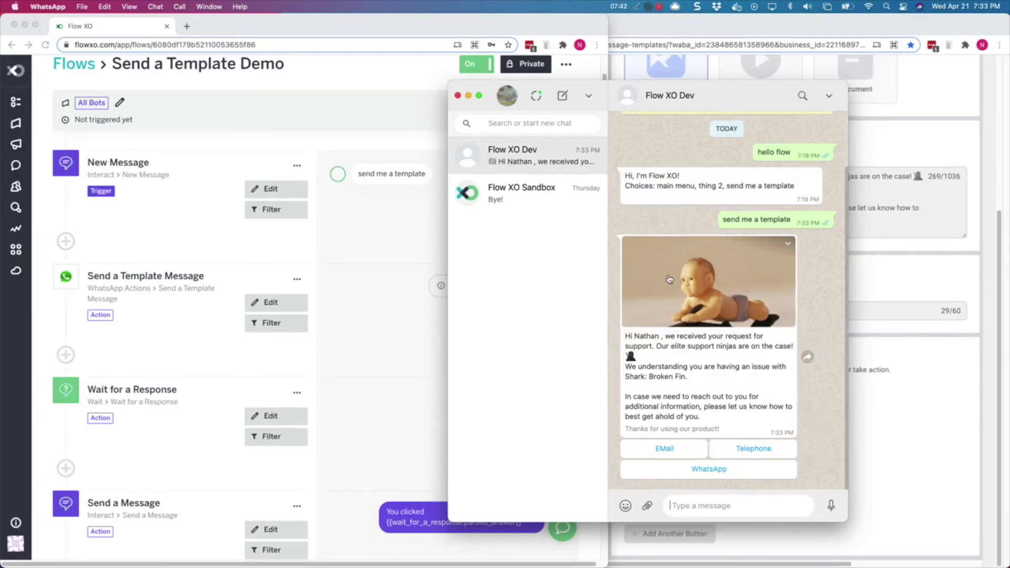
double_click(642, 337)
click(635, 376)
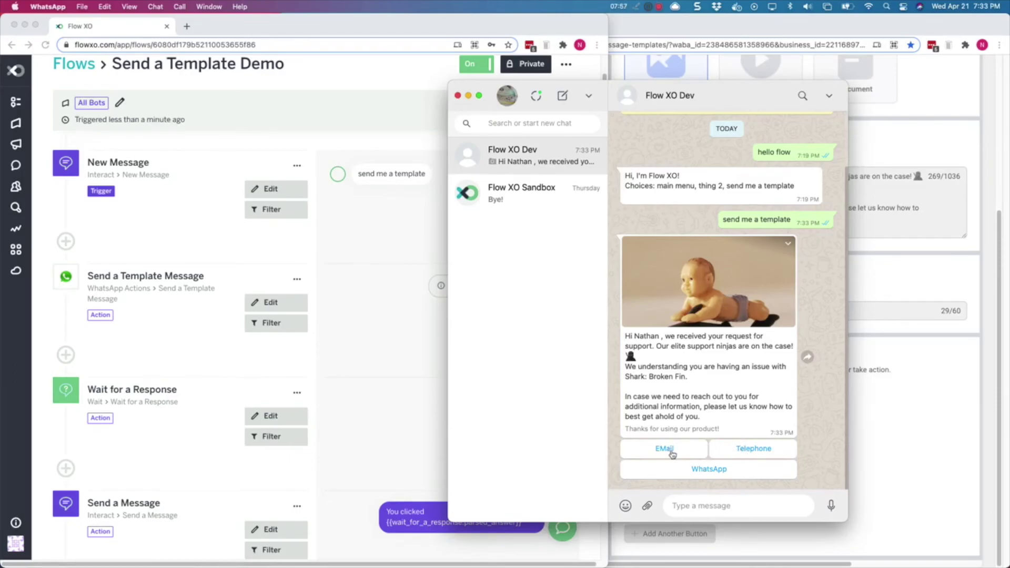
Tap the WhatsApp quick reply and confirm the bot answers 'You clicked wa'.
click(698, 473)
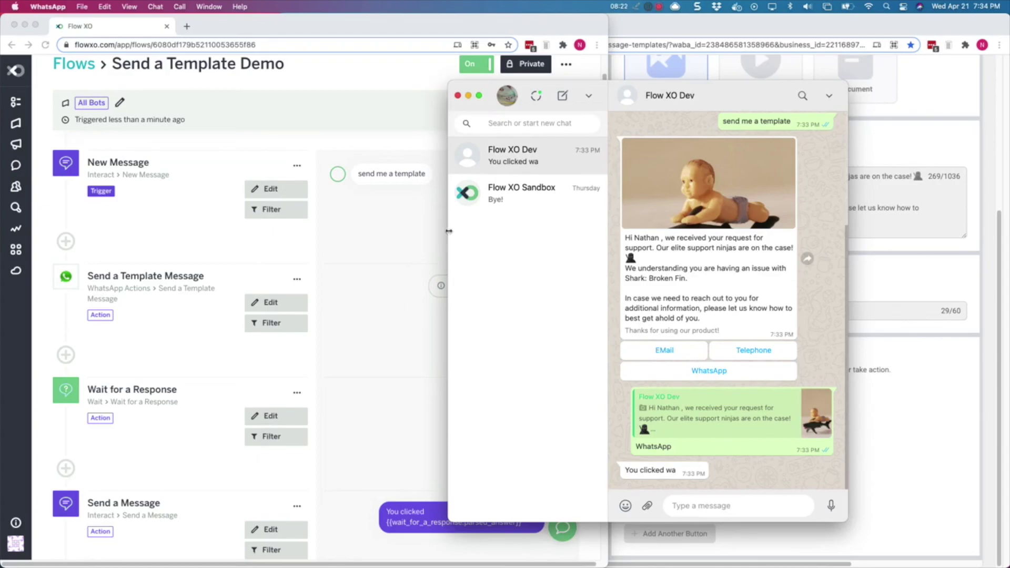
click(659, 7)
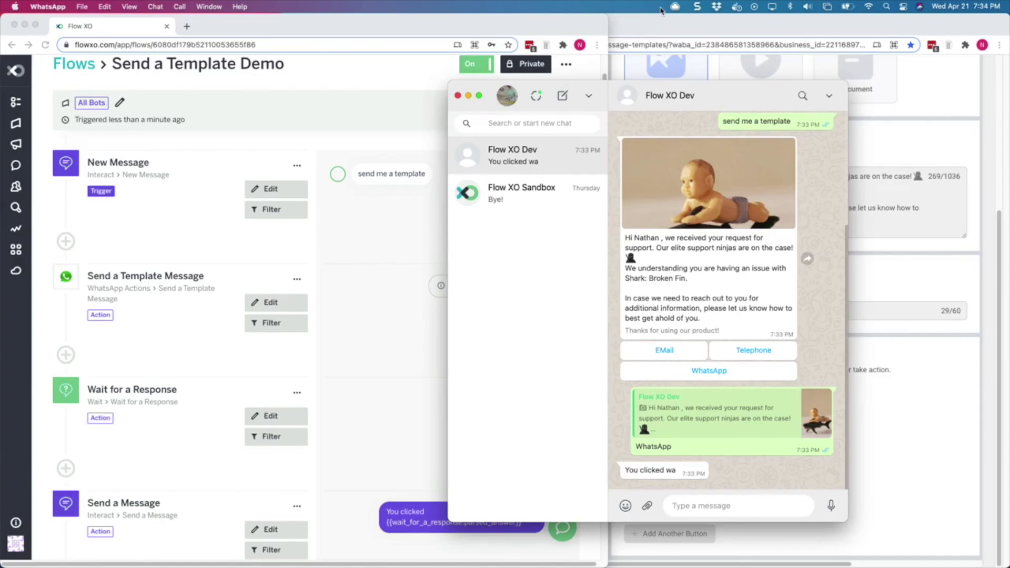